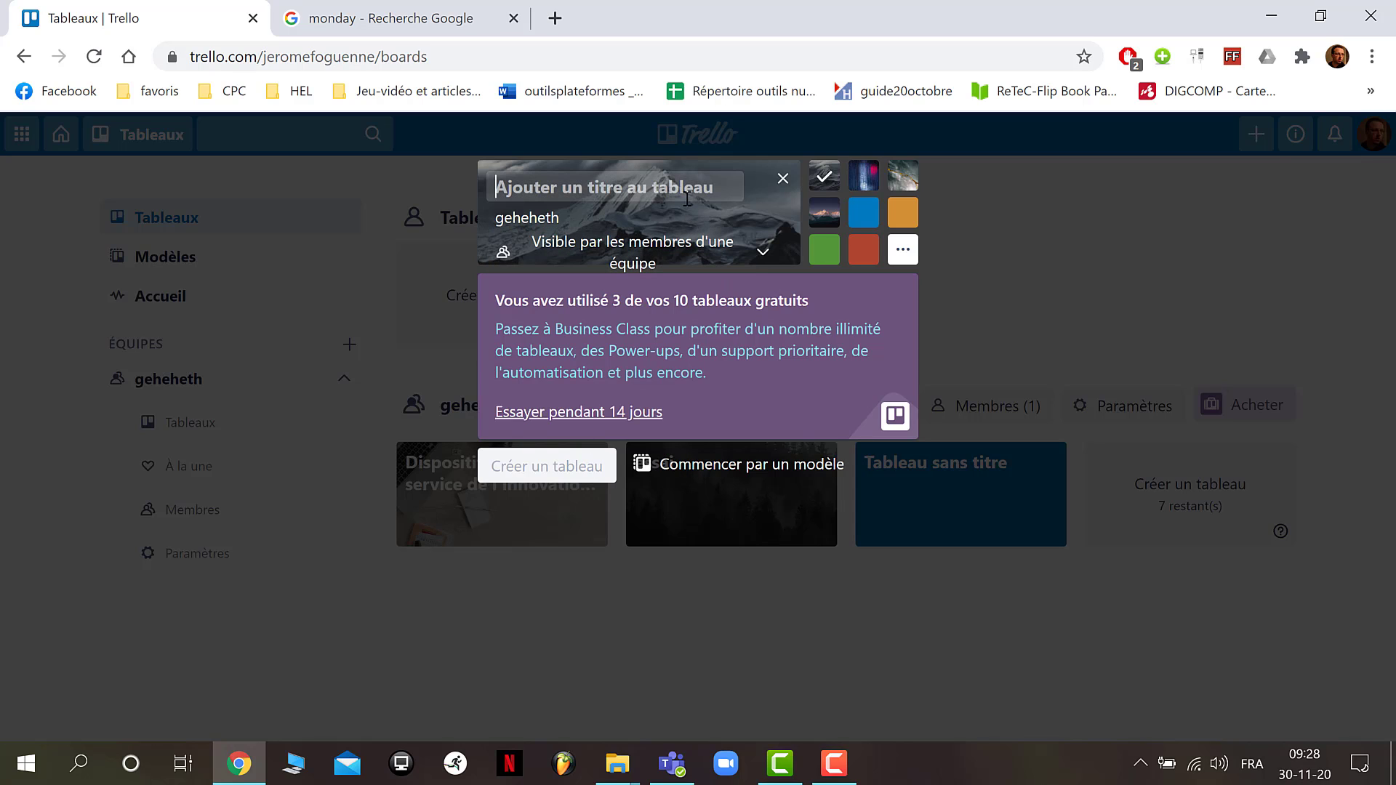
- Enter Essai01 as the title of the new board
type("Essai")
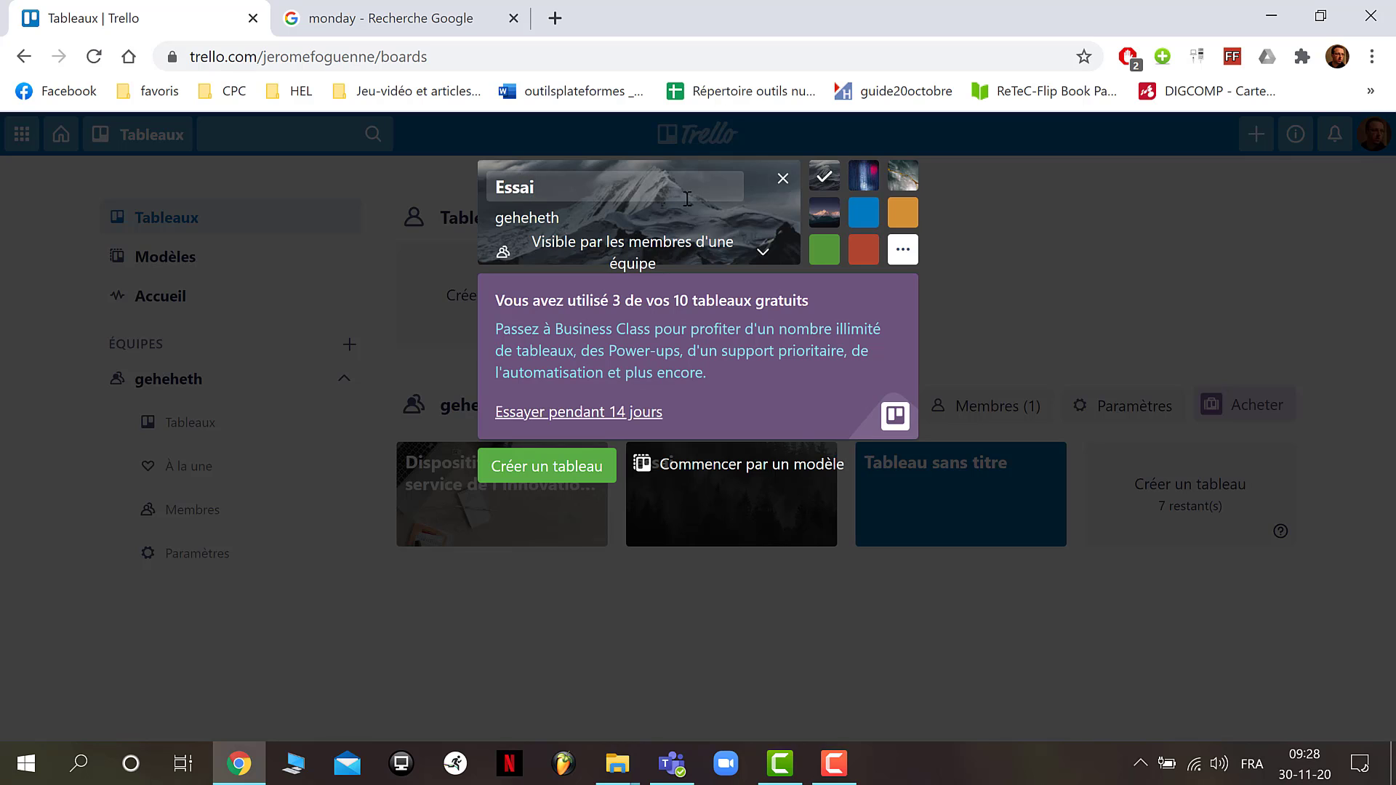
type("01")
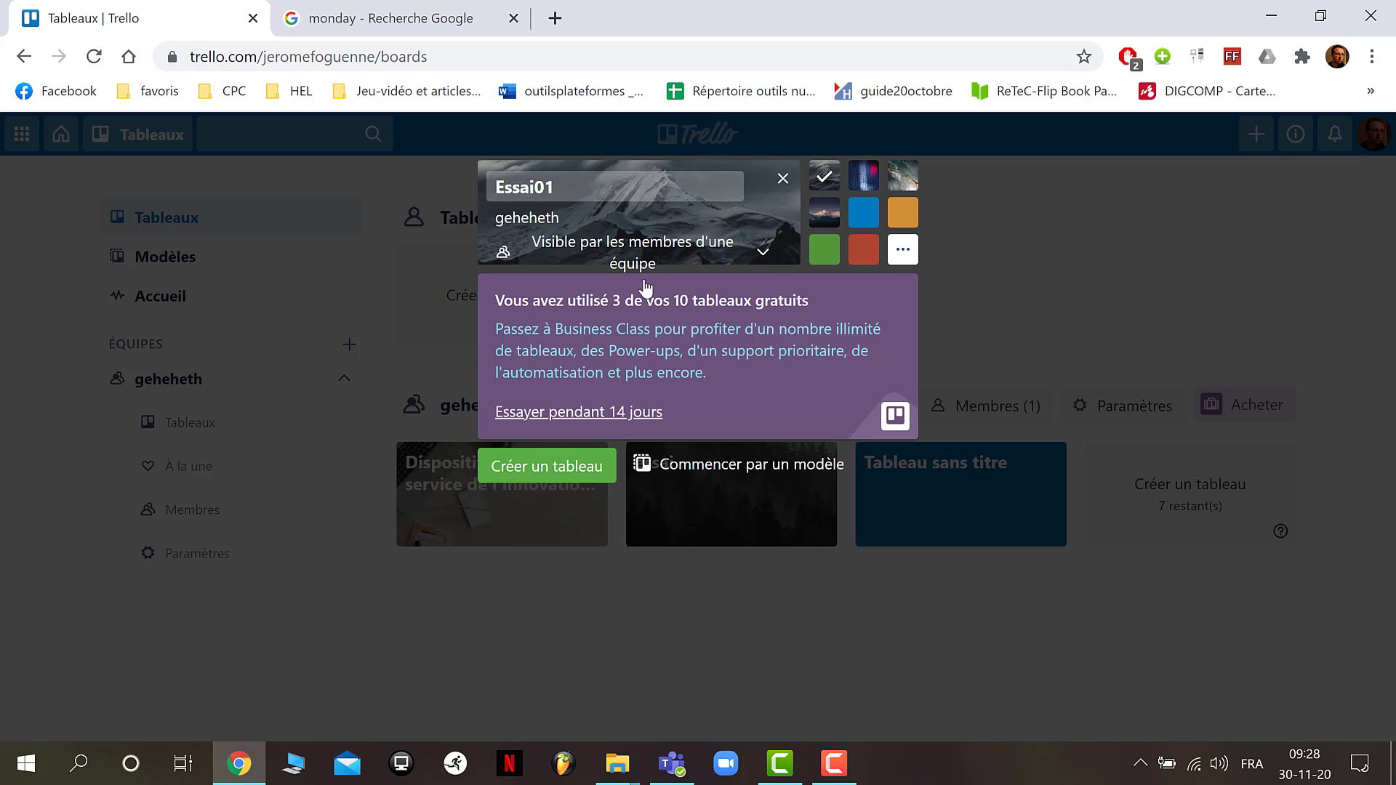
- Try different photo backgrounds for the new board and browse the additional Unsplash photos
left_click(864, 210)
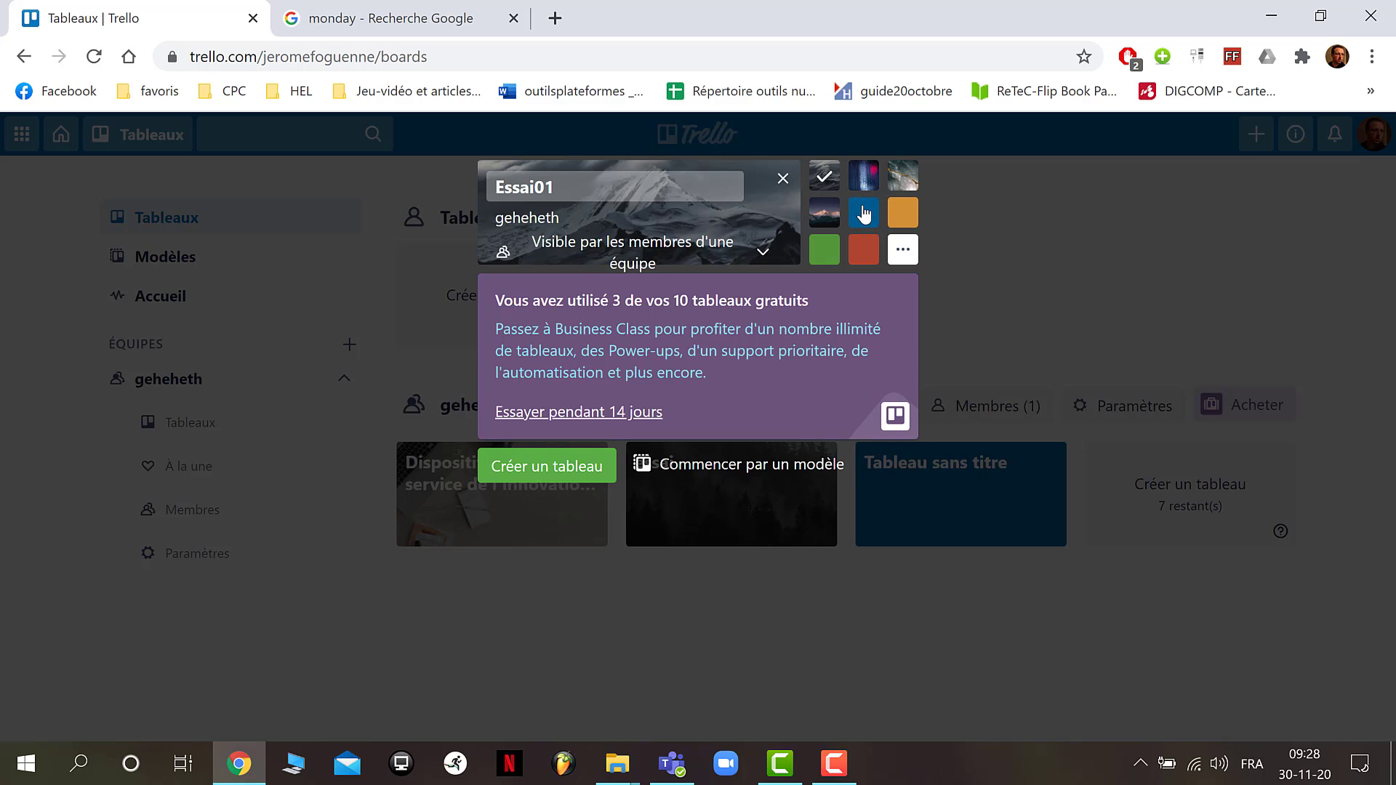
left_click(863, 182)
left_click(826, 185)
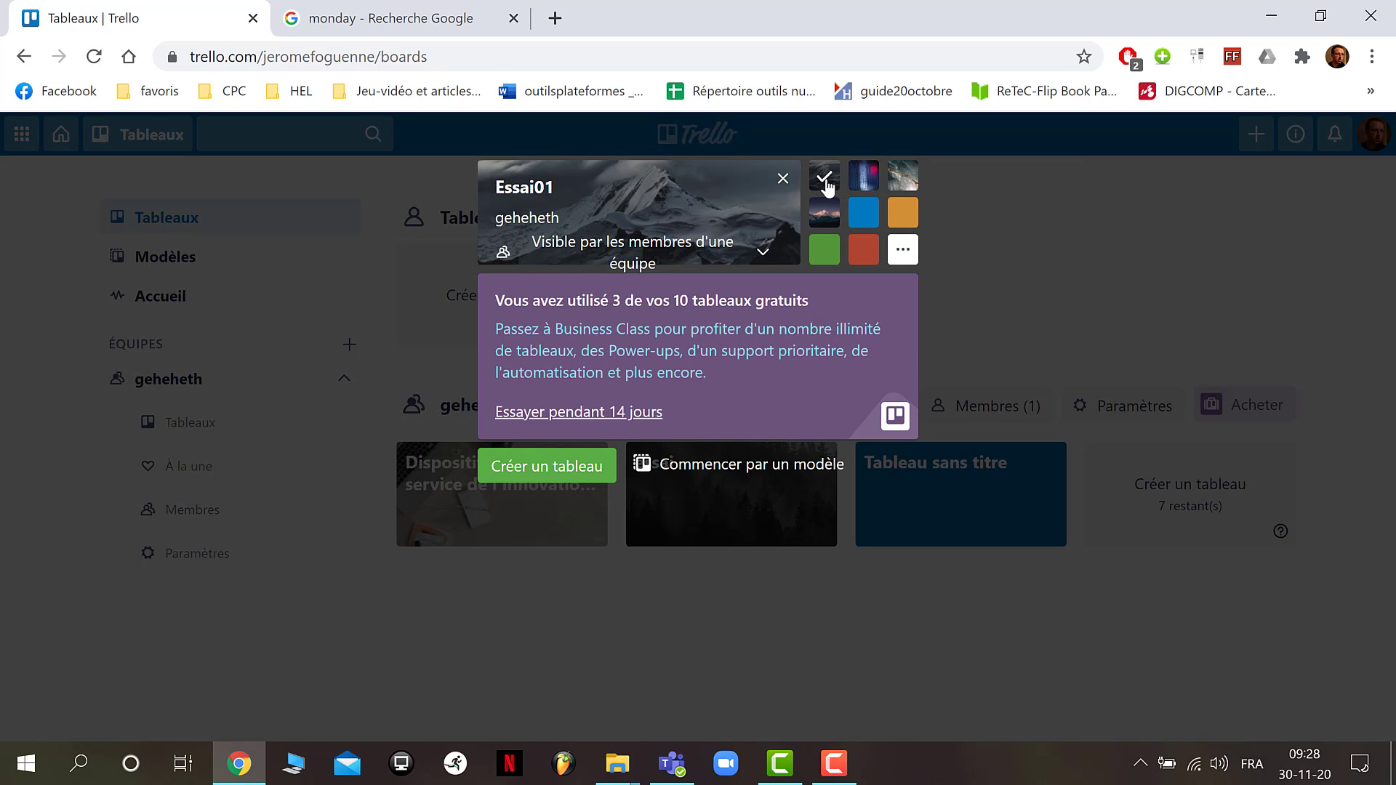
left_click(861, 183)
left_click(902, 176)
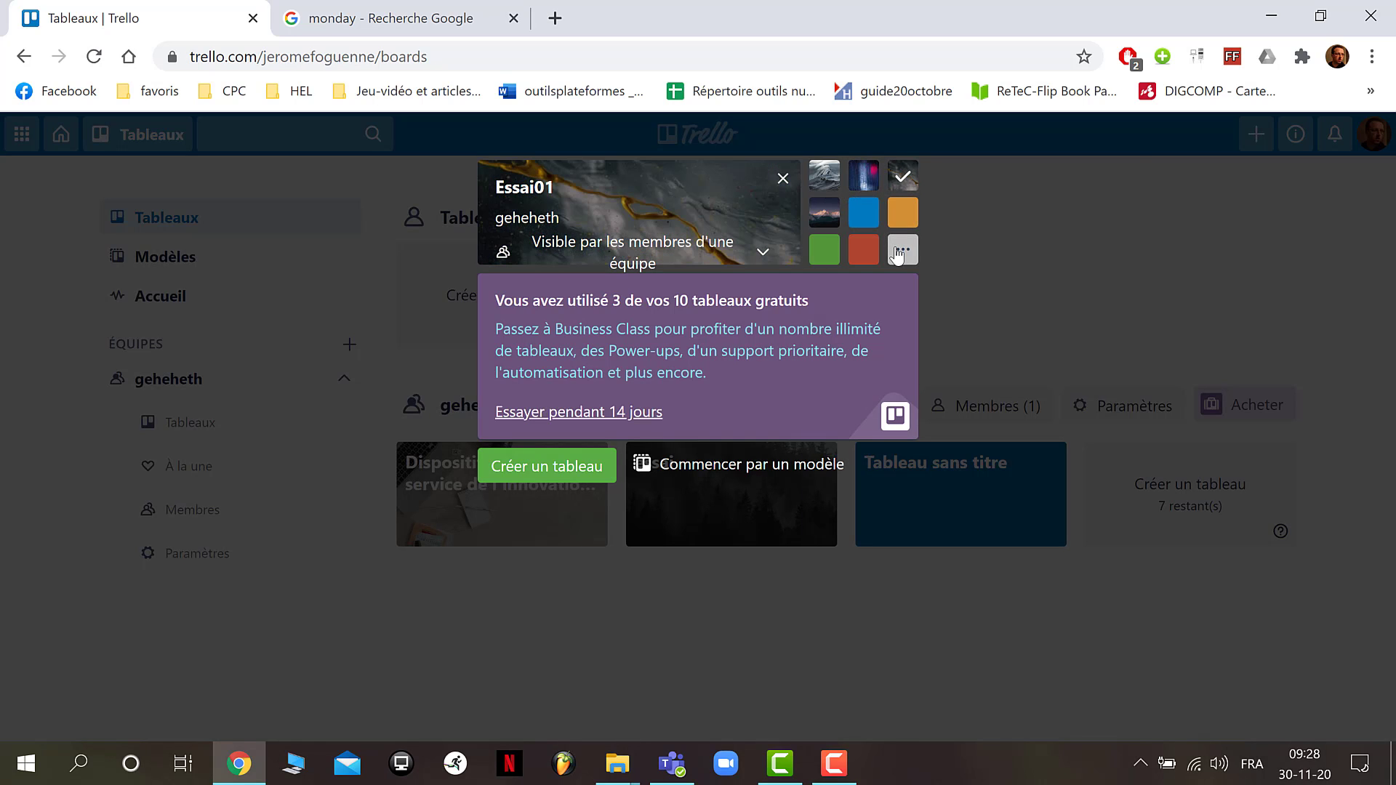
left_click(908, 245)
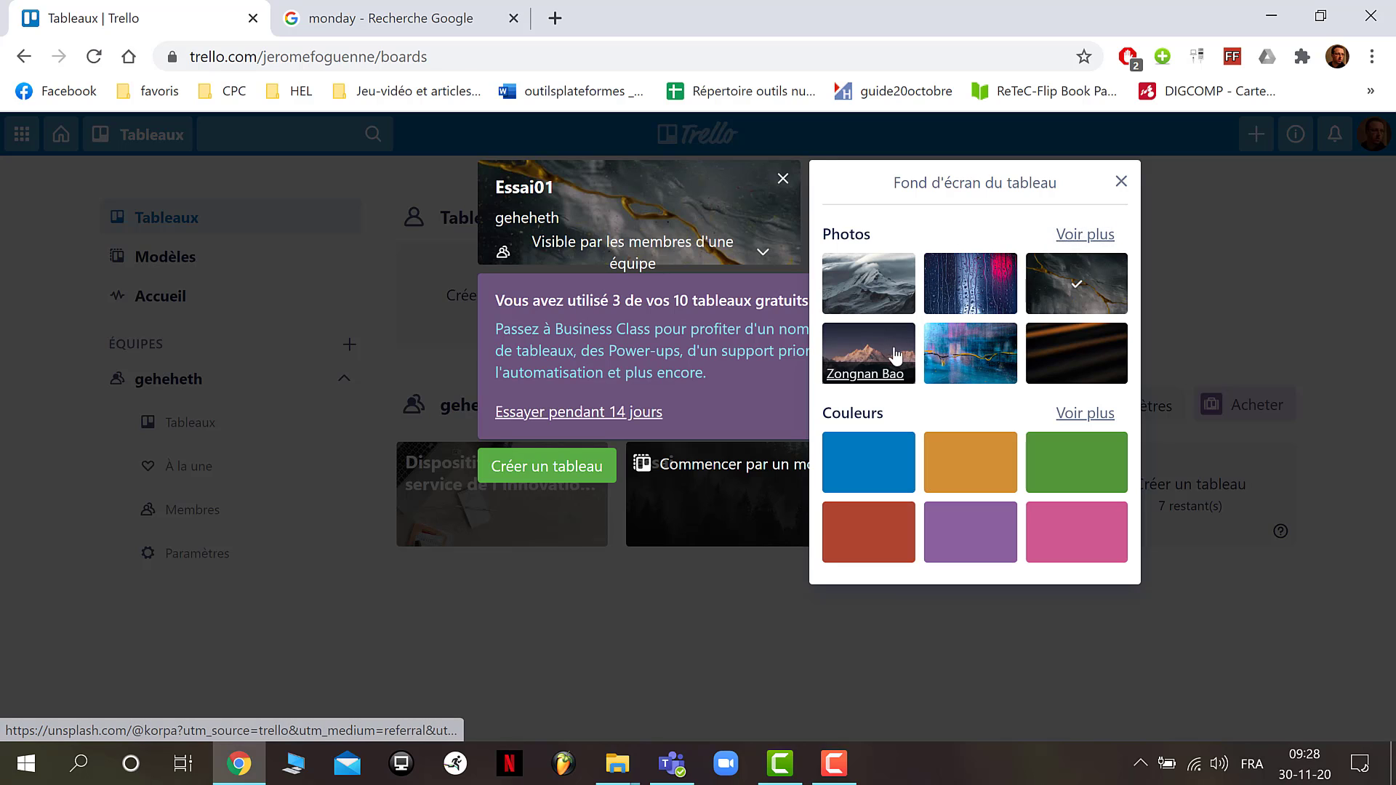
left_click(1104, 234)
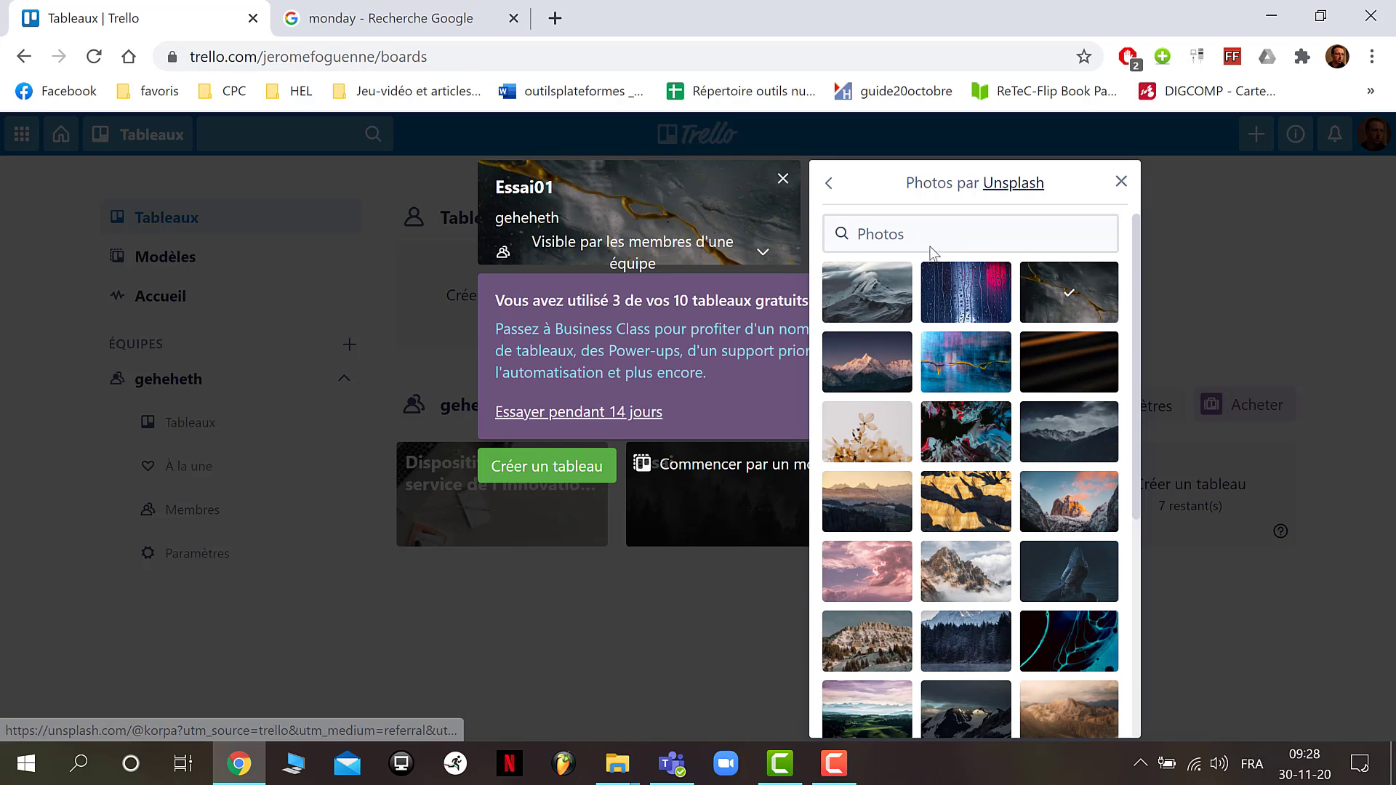
left_click(830, 183)
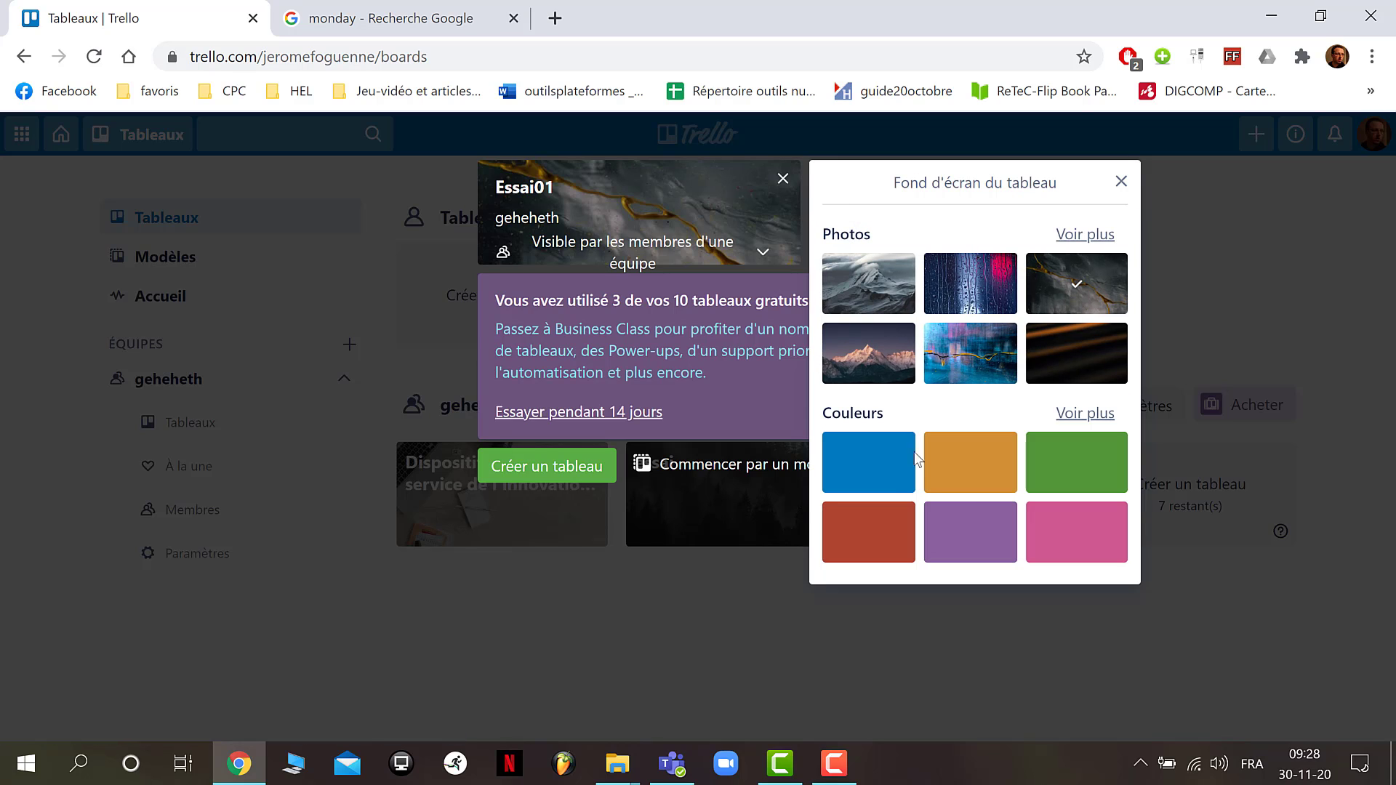
- Choose the solid blue background and create the board
left_click(881, 481)
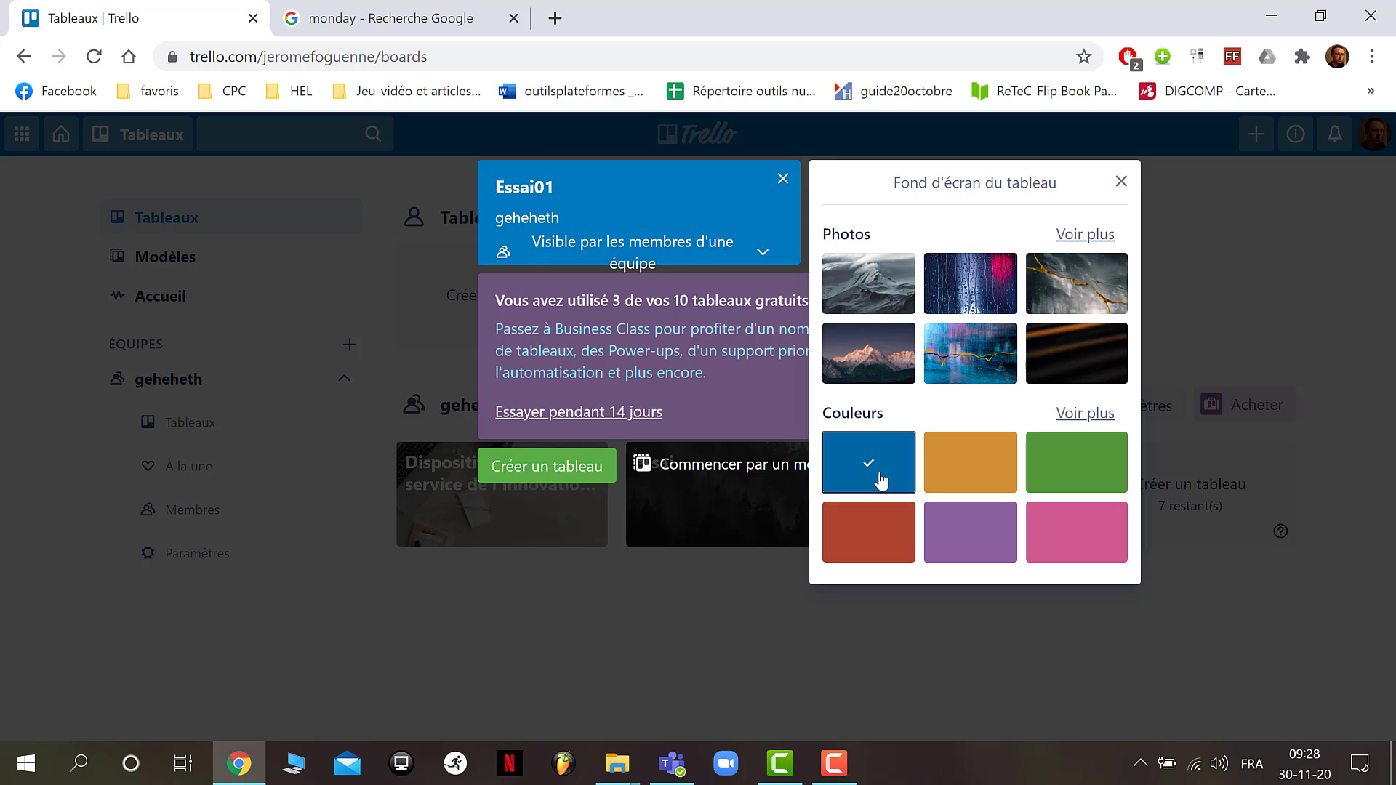
left_click(1121, 182)
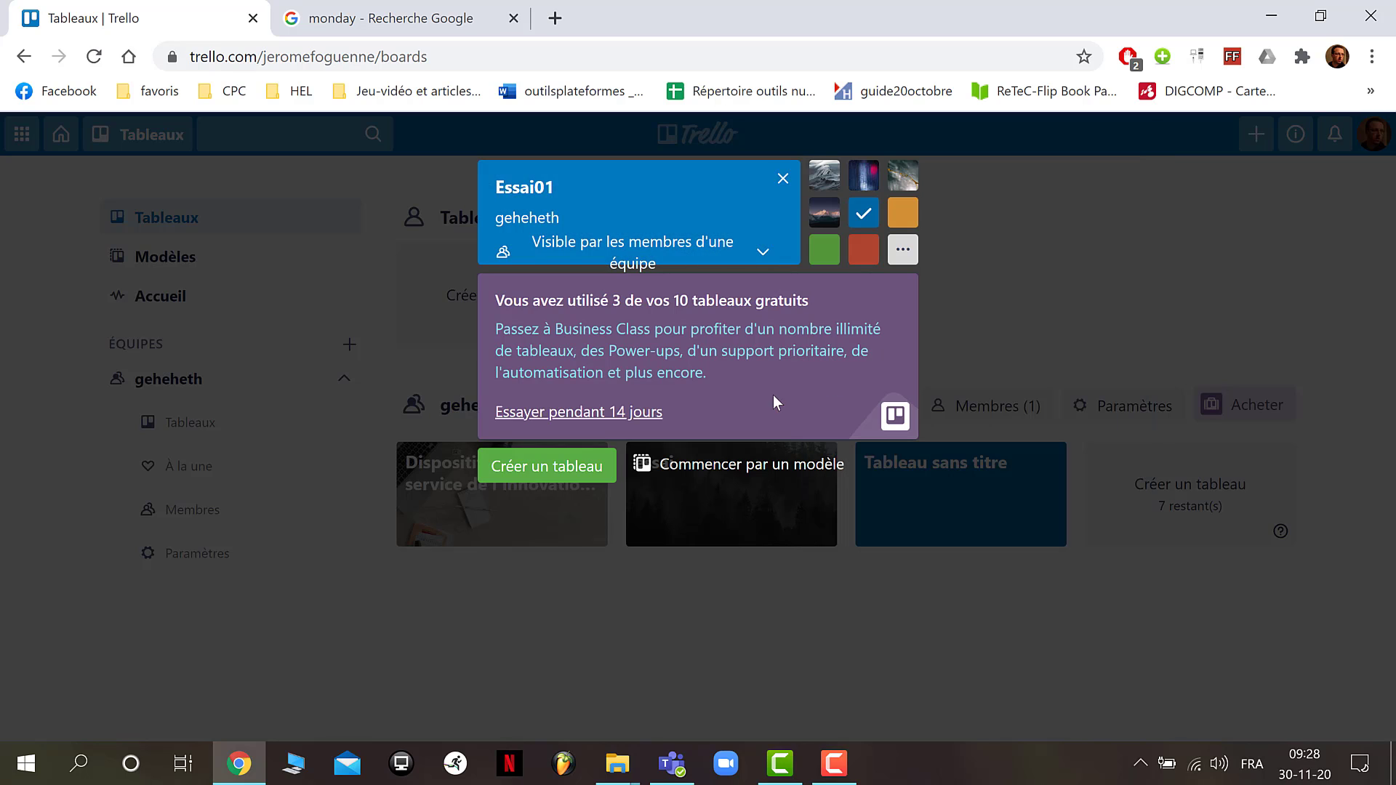
left_click(549, 472)
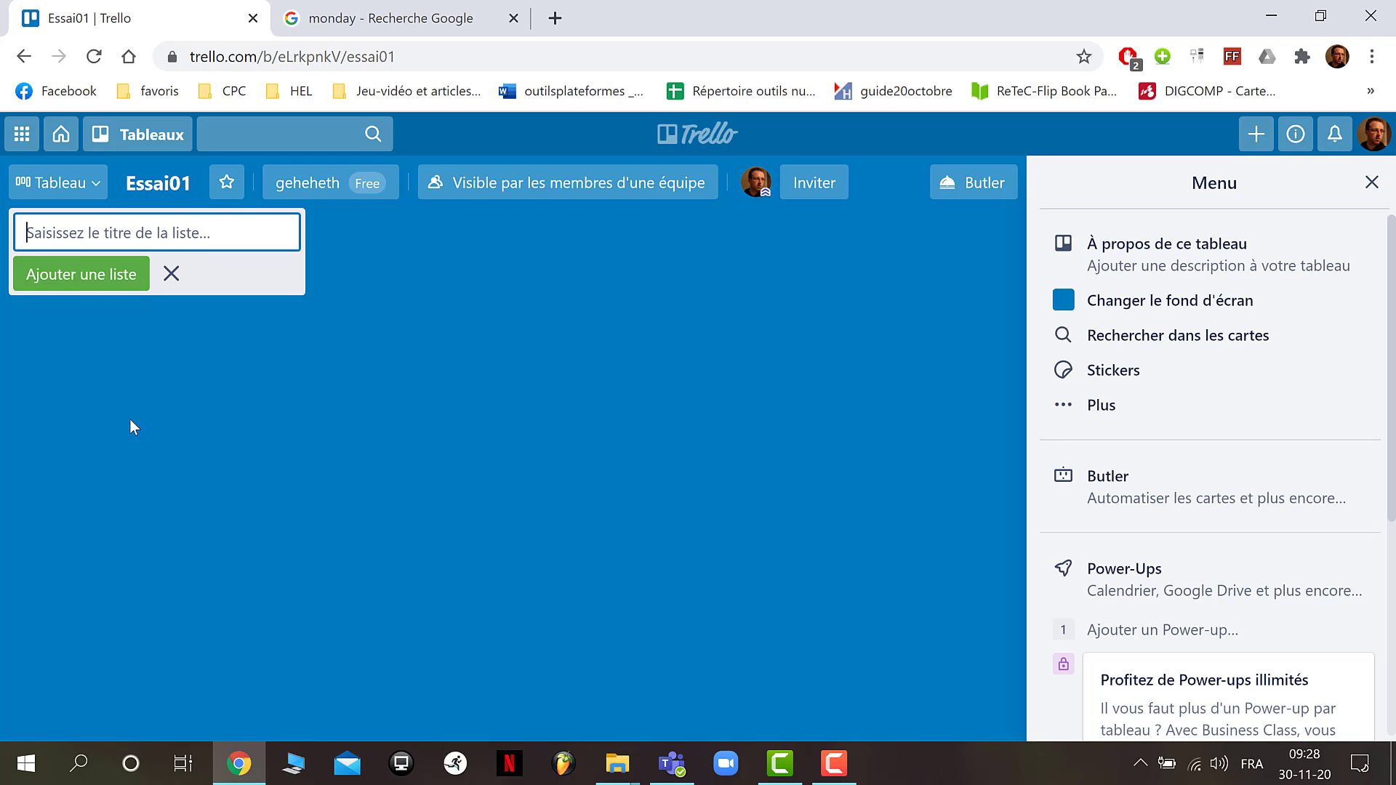
- Add a first list titled "Déja réalisé" to the board
type("Déj")
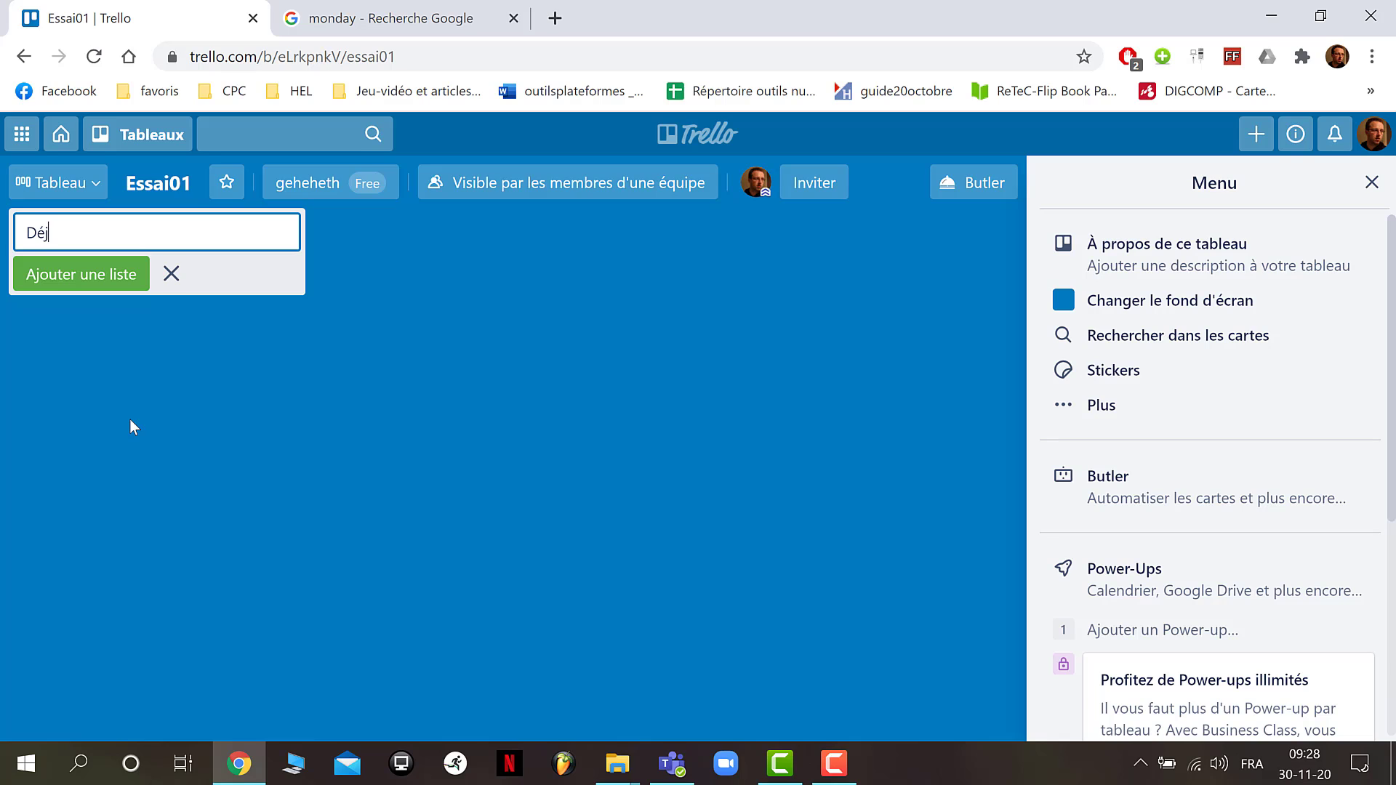
type("a réalisé")
key("Return")
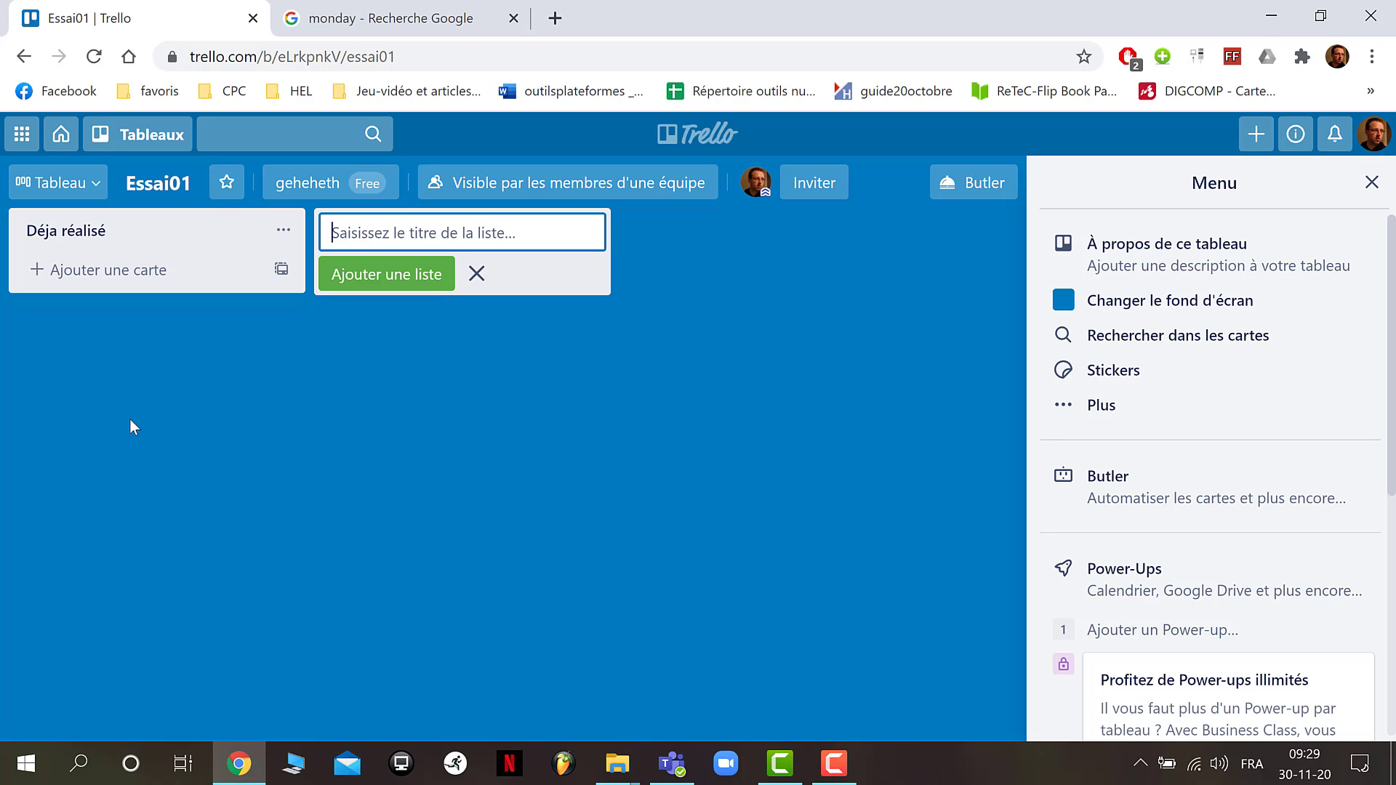
- Add a second list titled "En cours"
type("en c")
key("BackSpace")
key("BackSpace")
key("BackSpace")
type("E")
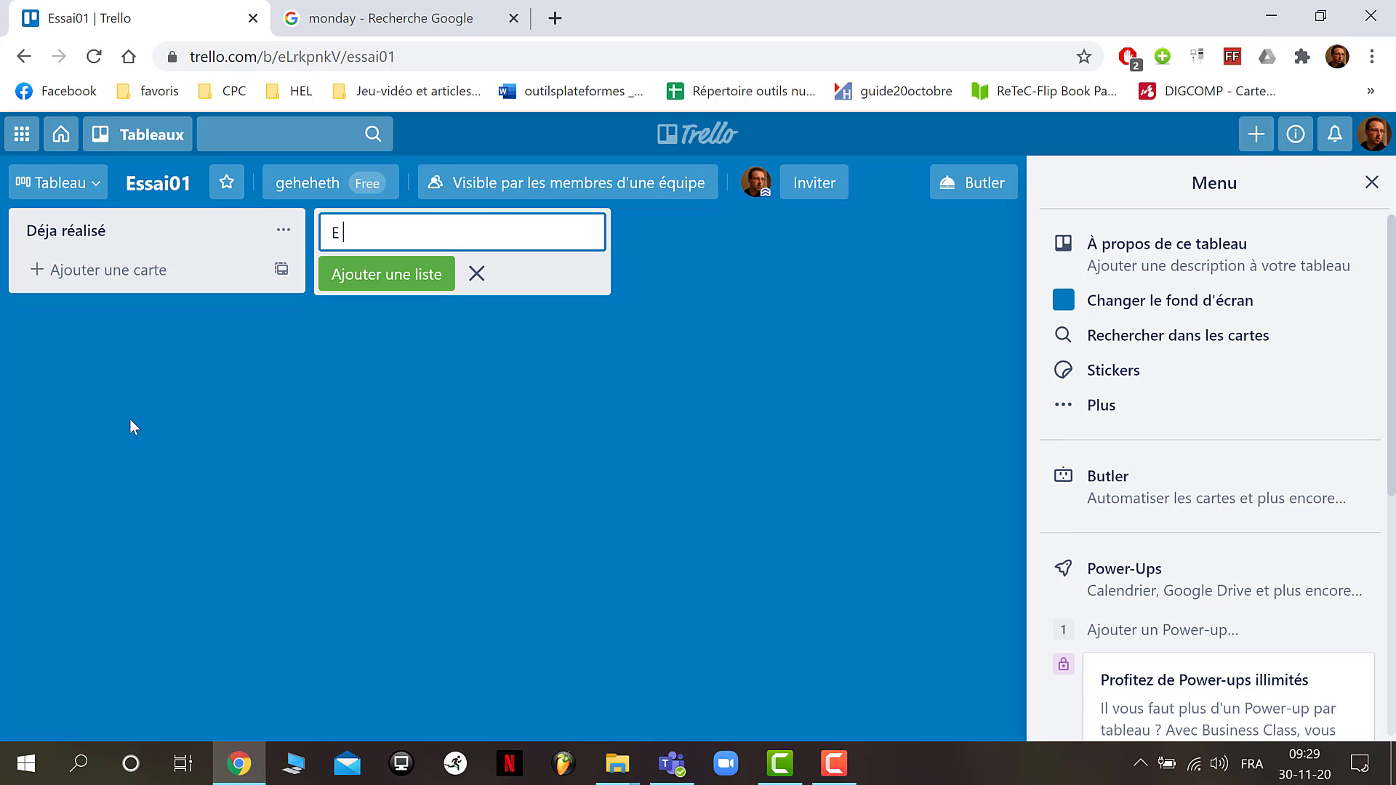
type("n cours")
key("Return")
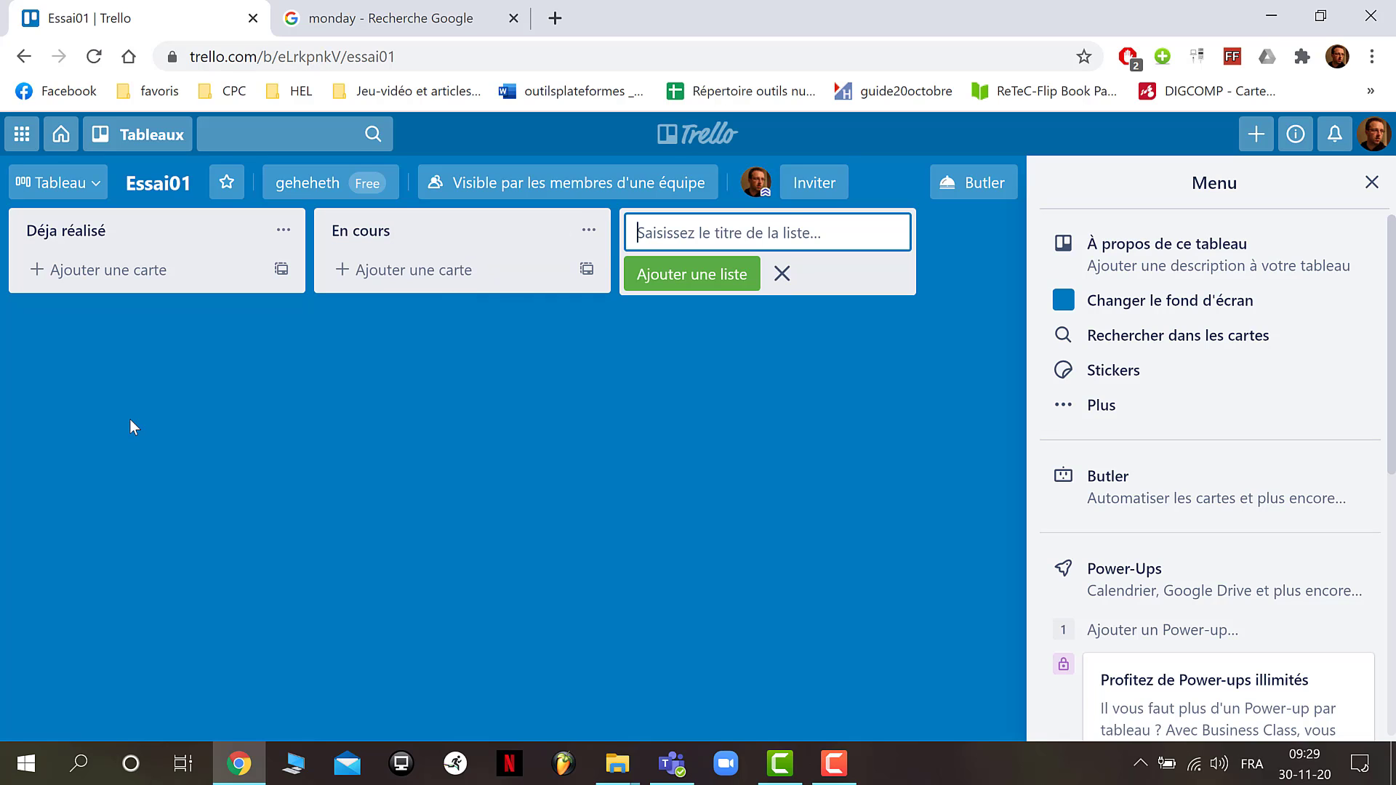
- Add a third list titled "à réaliser" and leave list entry without adding another one
type("àféaliser")
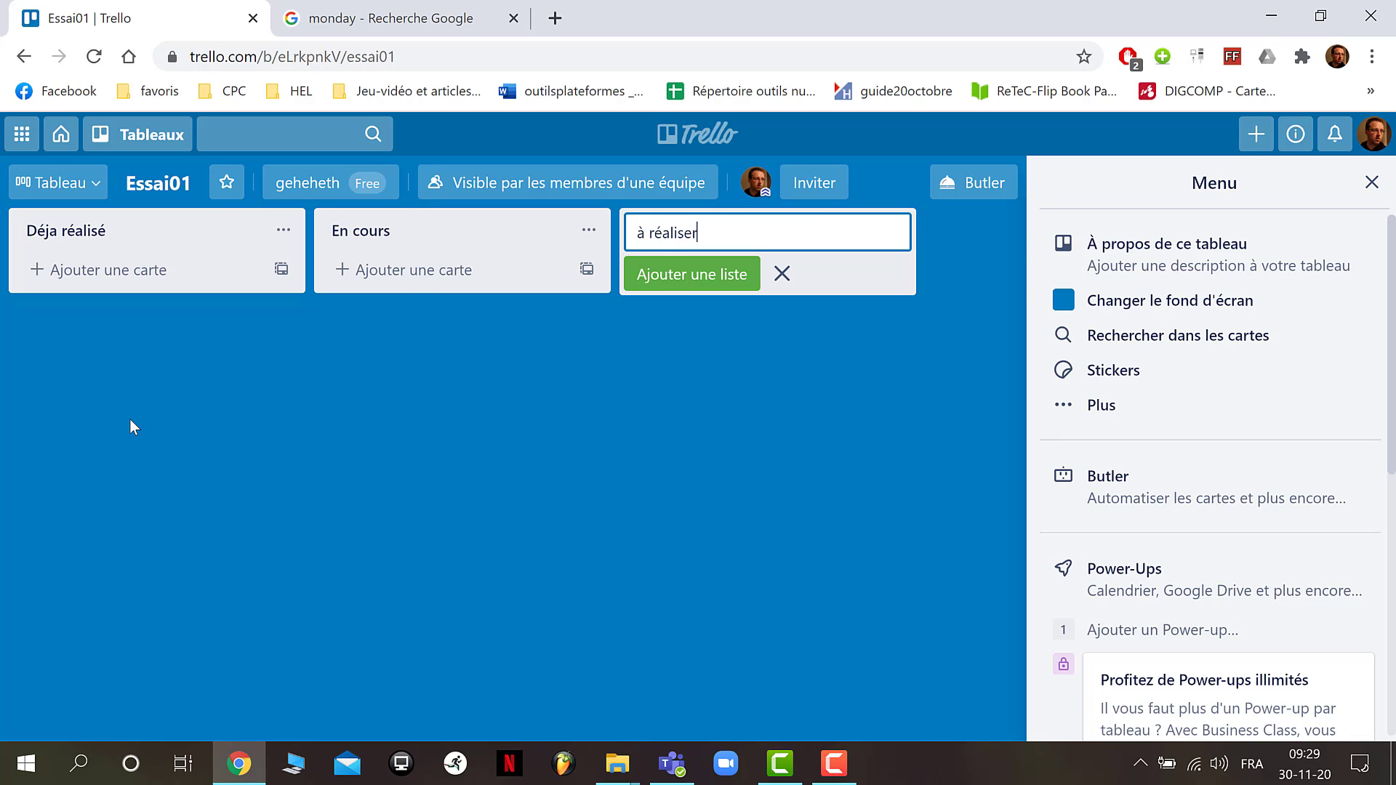
key("Return")
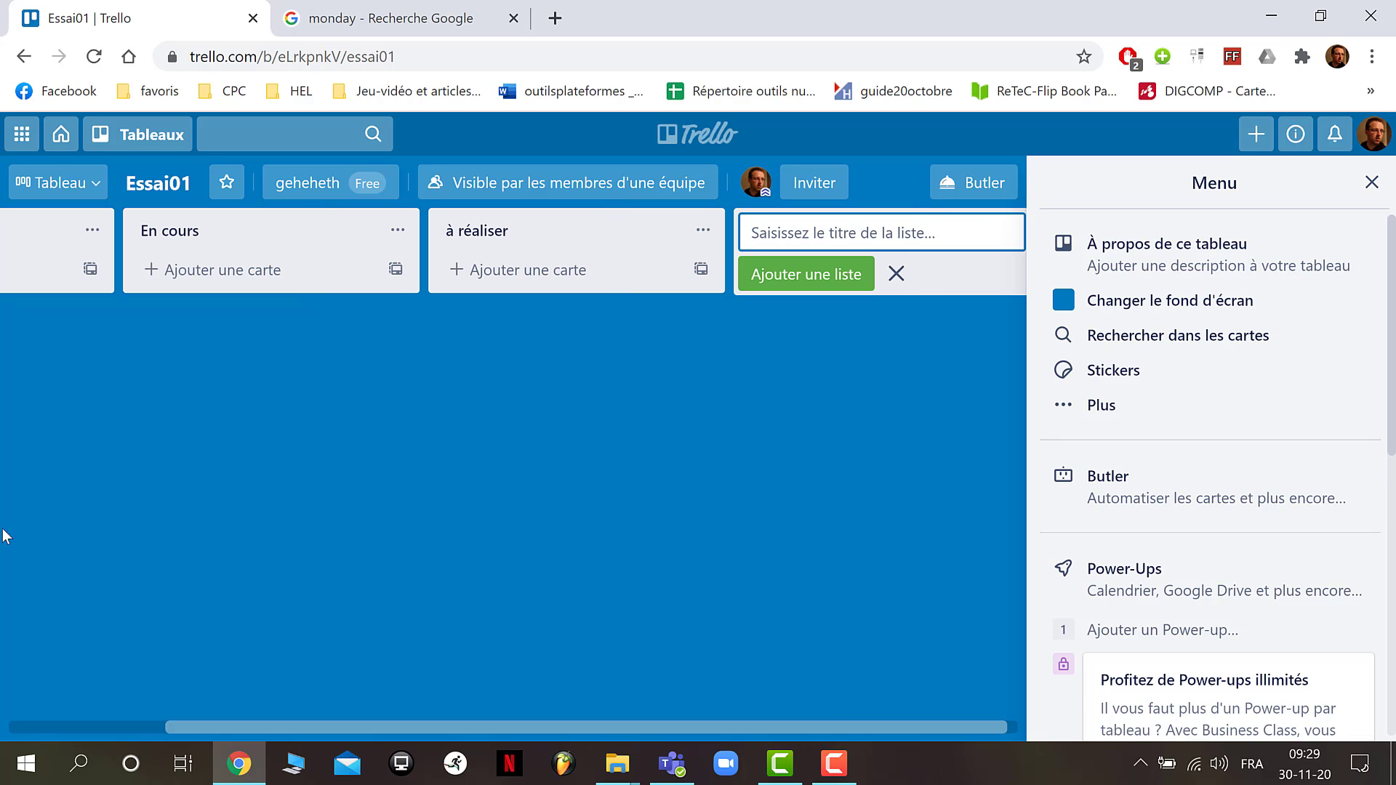
left_click_drag(316, 725, 149, 667)
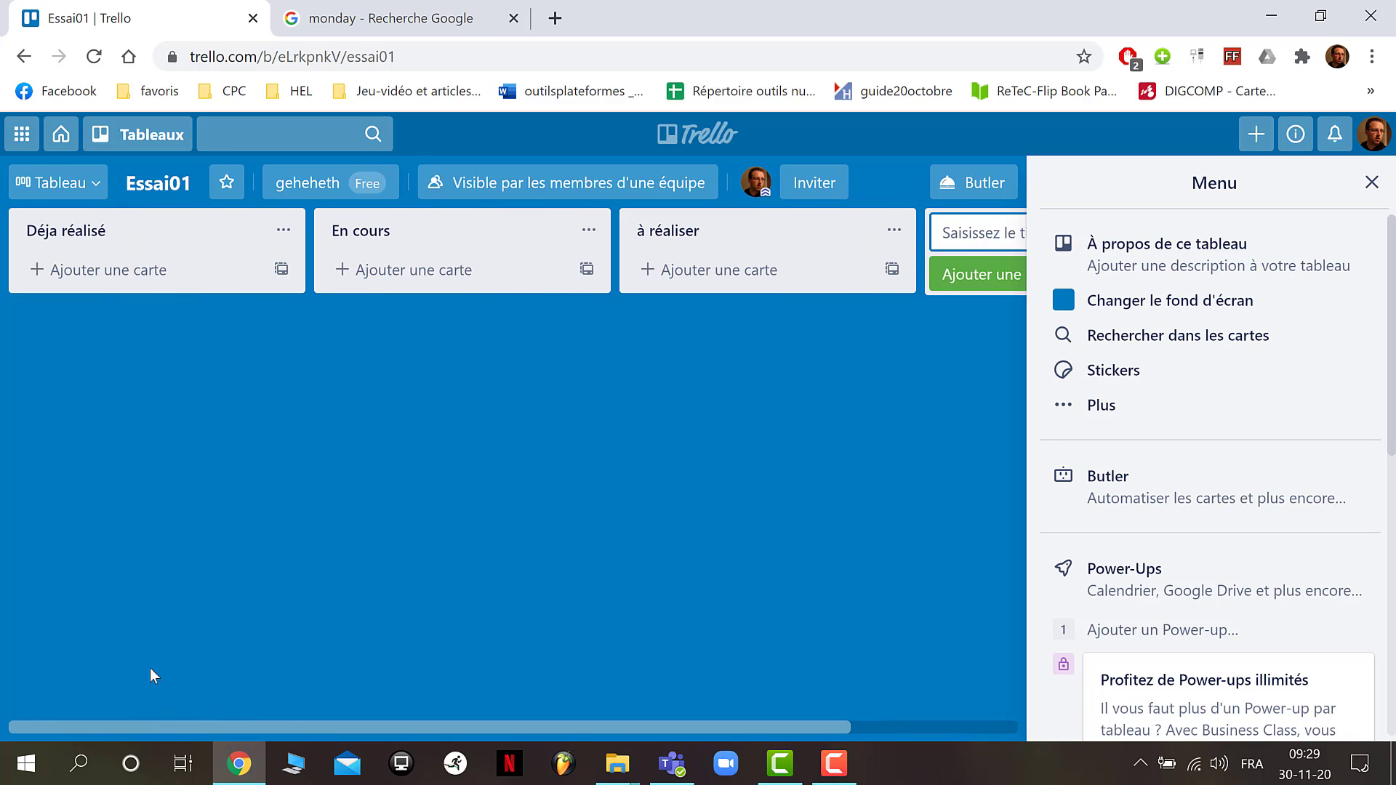
left_click_drag(604, 733, 717, 673)
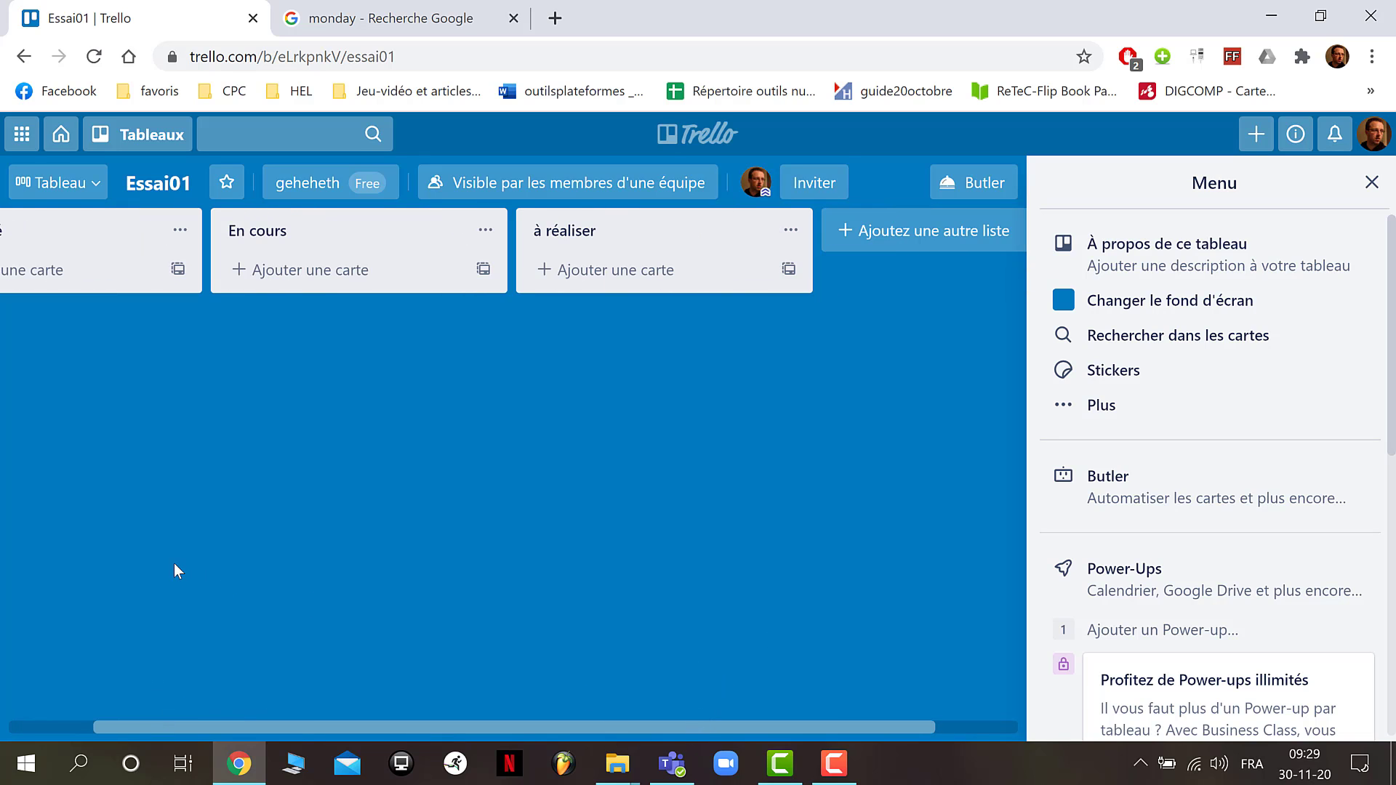
left_click_drag(298, 730, 172, 686)
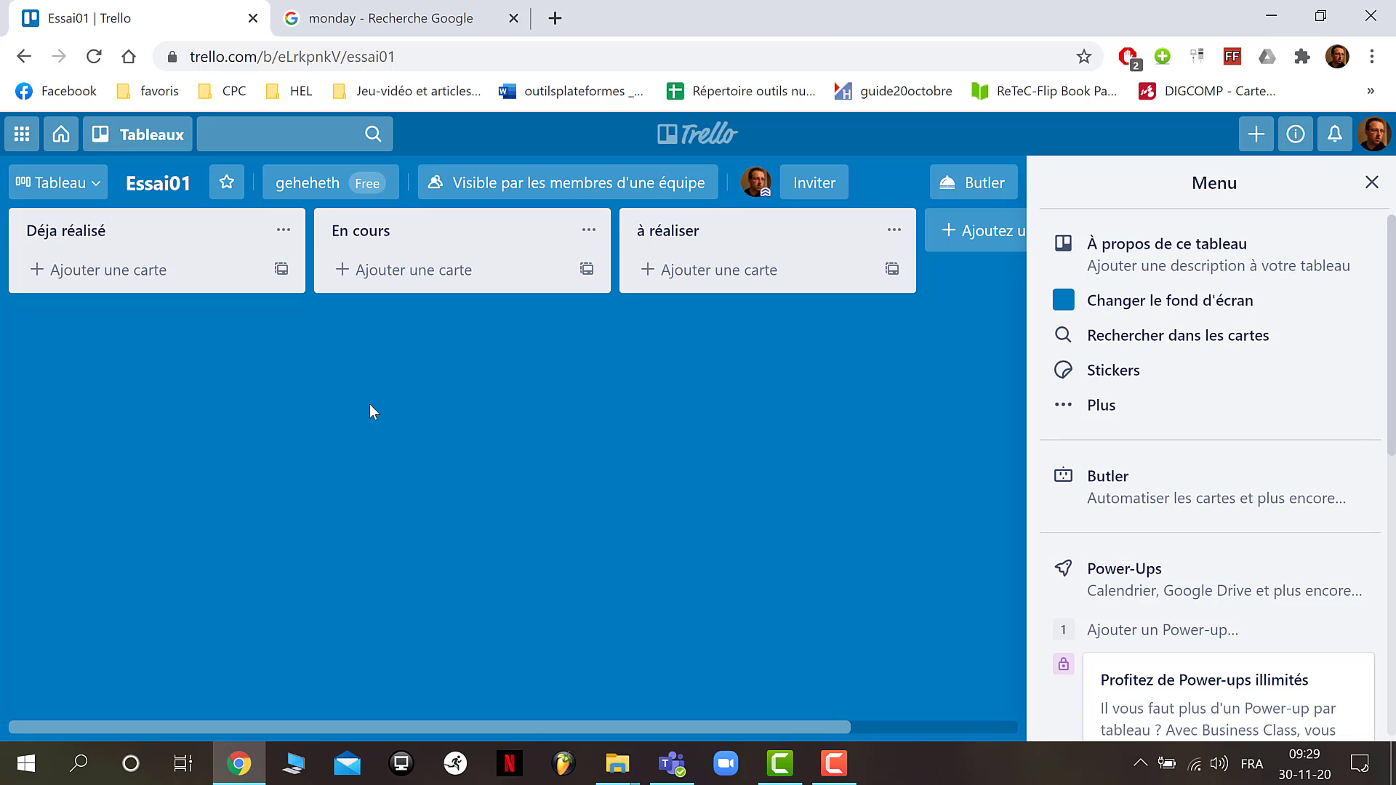
- Add a card titled "créer mon outil numérique" to the "Déja réalisé" list
left_click(120, 270)
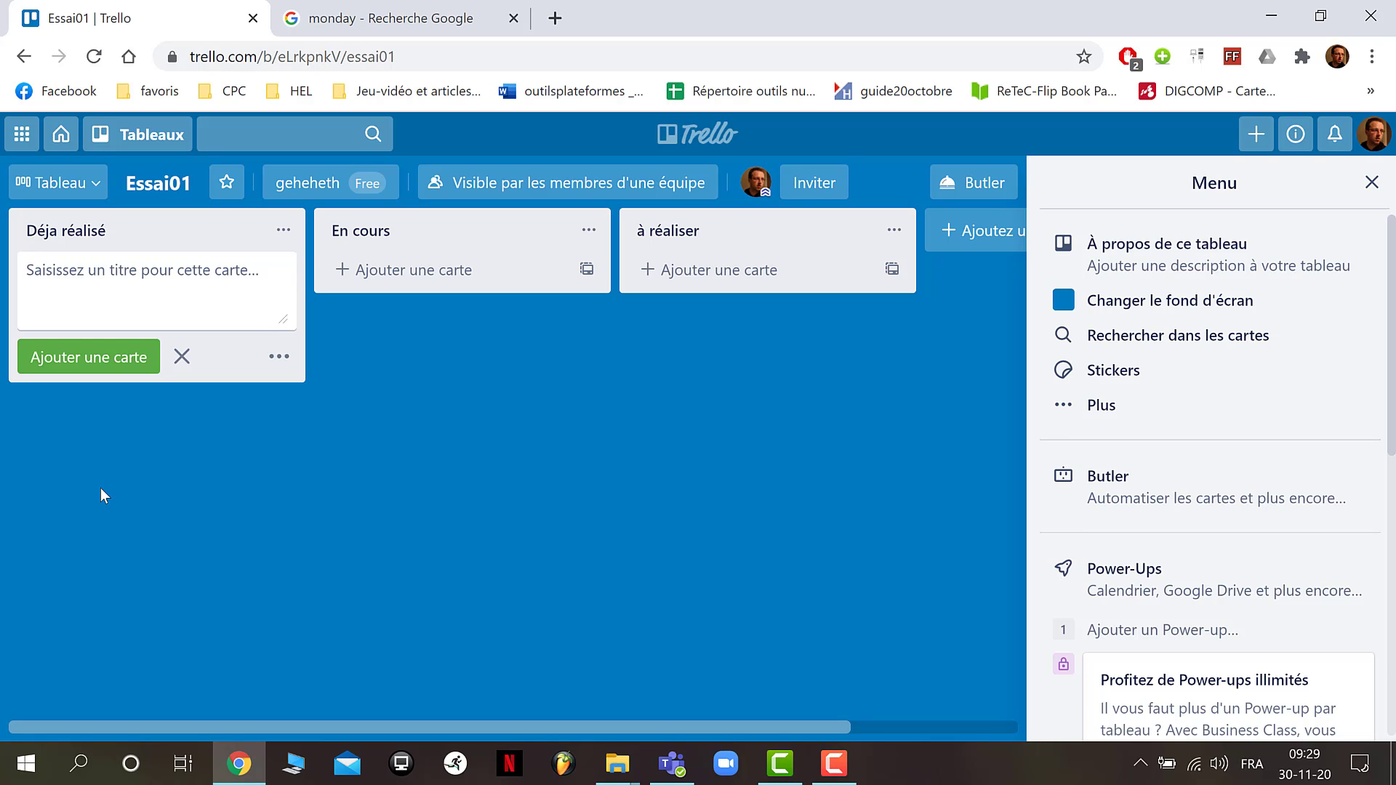
type("consμμ")
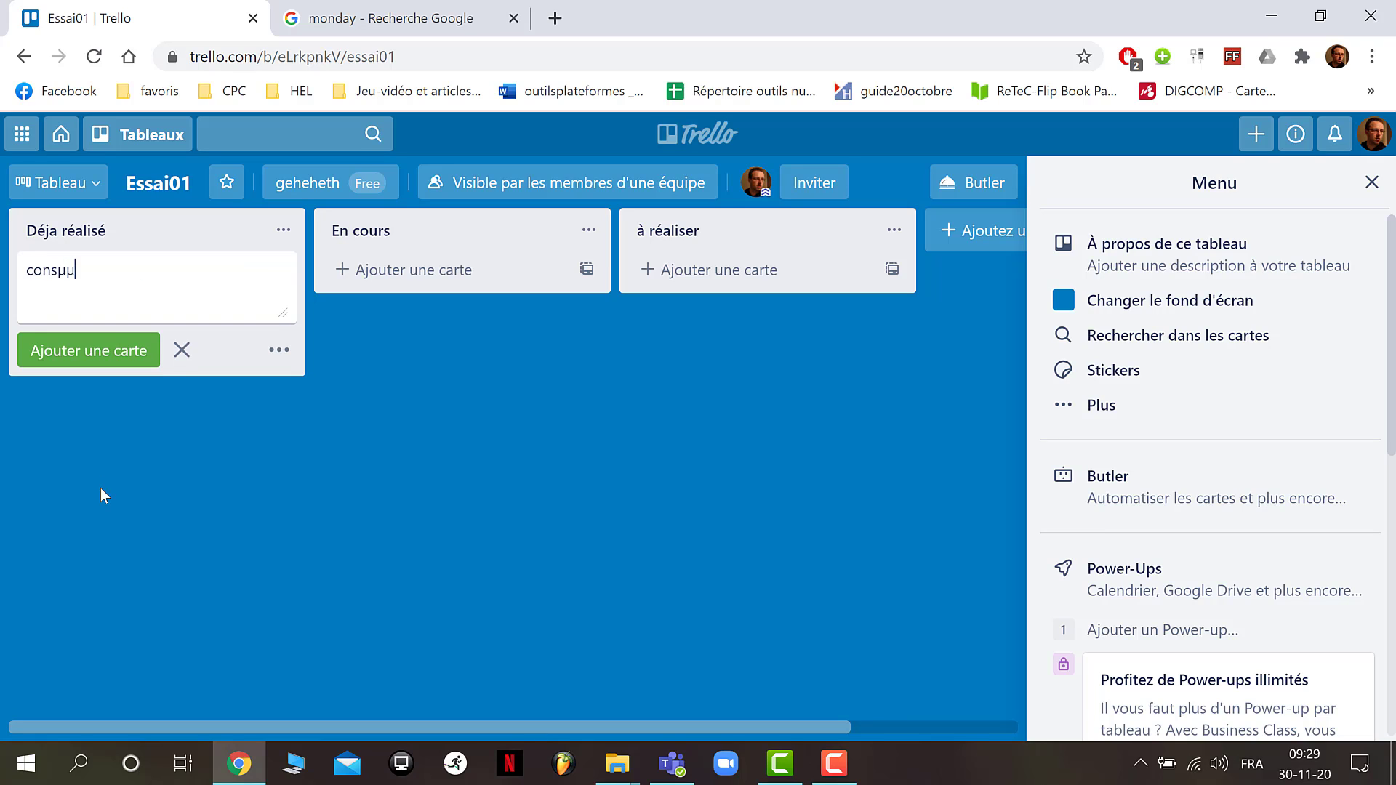
key("BackSpace")
key("BackSpace")
key("BackSpace")
key("BackSpace")
key("BackSpace")
type("réer")
type(" mon otuil")
key("BackSpace")
key("BackSpace")
key("BackSpace")
key("BackSpace")
type("util numériqe")
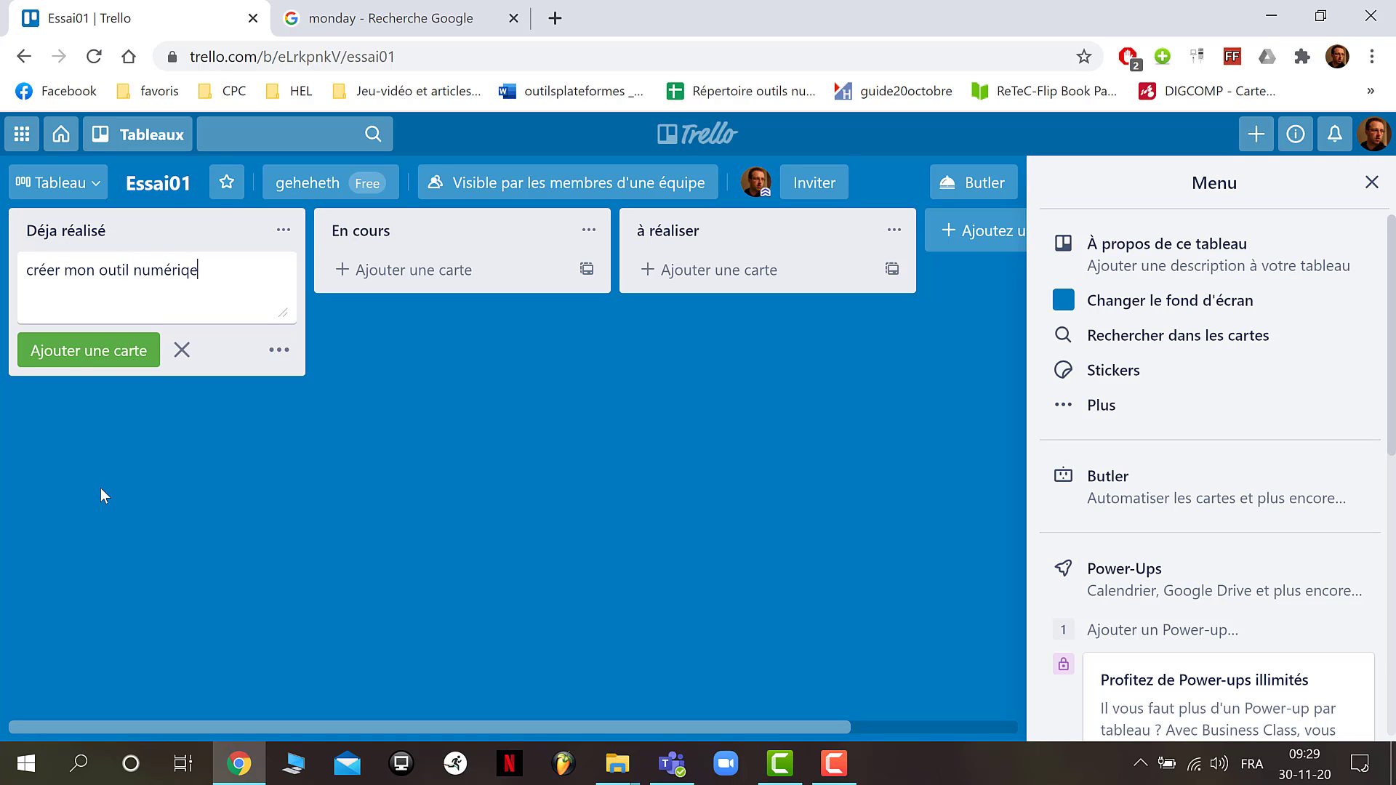
key("BackSpace")
type("ue")
key("Return")
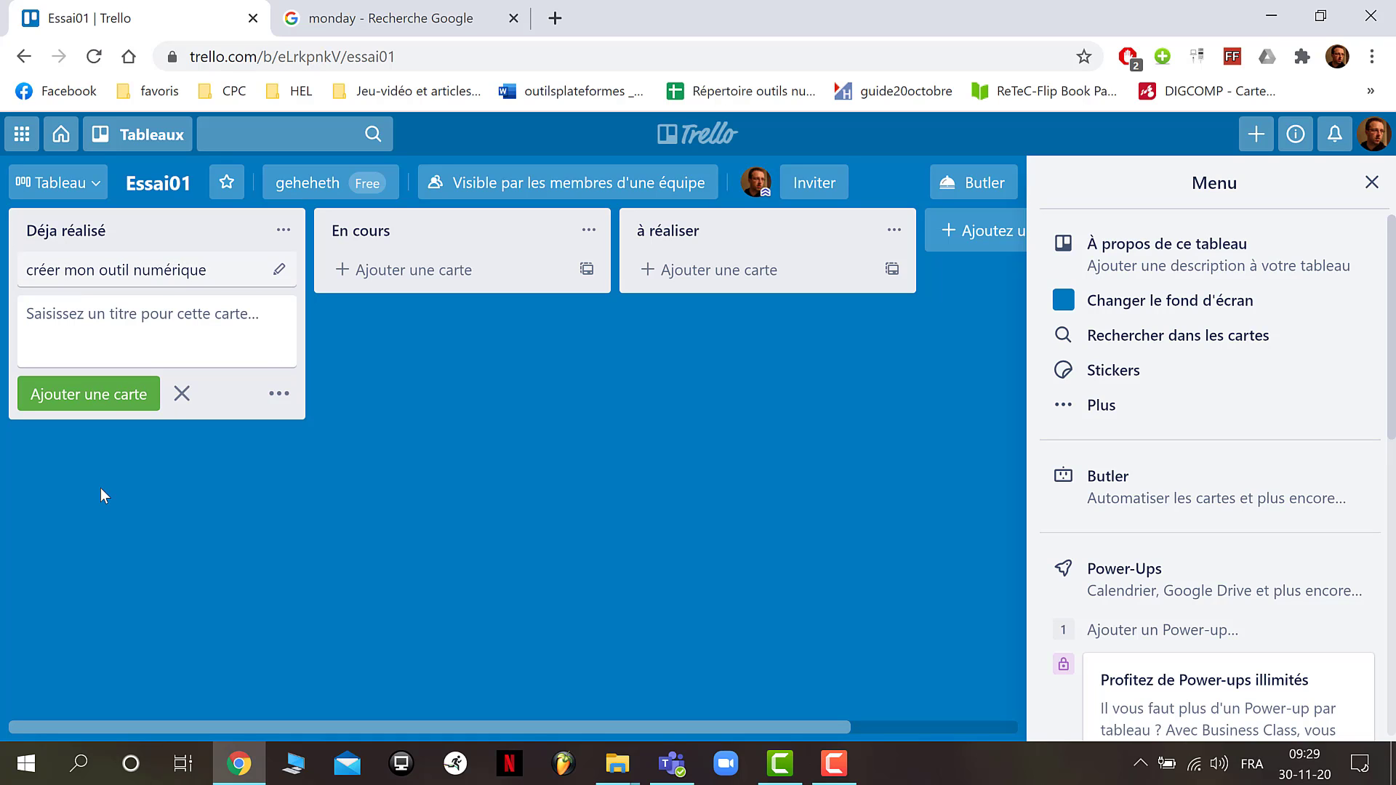
- Add a second card titled "réunion d'équipe" to the "Déja réalisé" list and finish adding cards
type("réunion ")
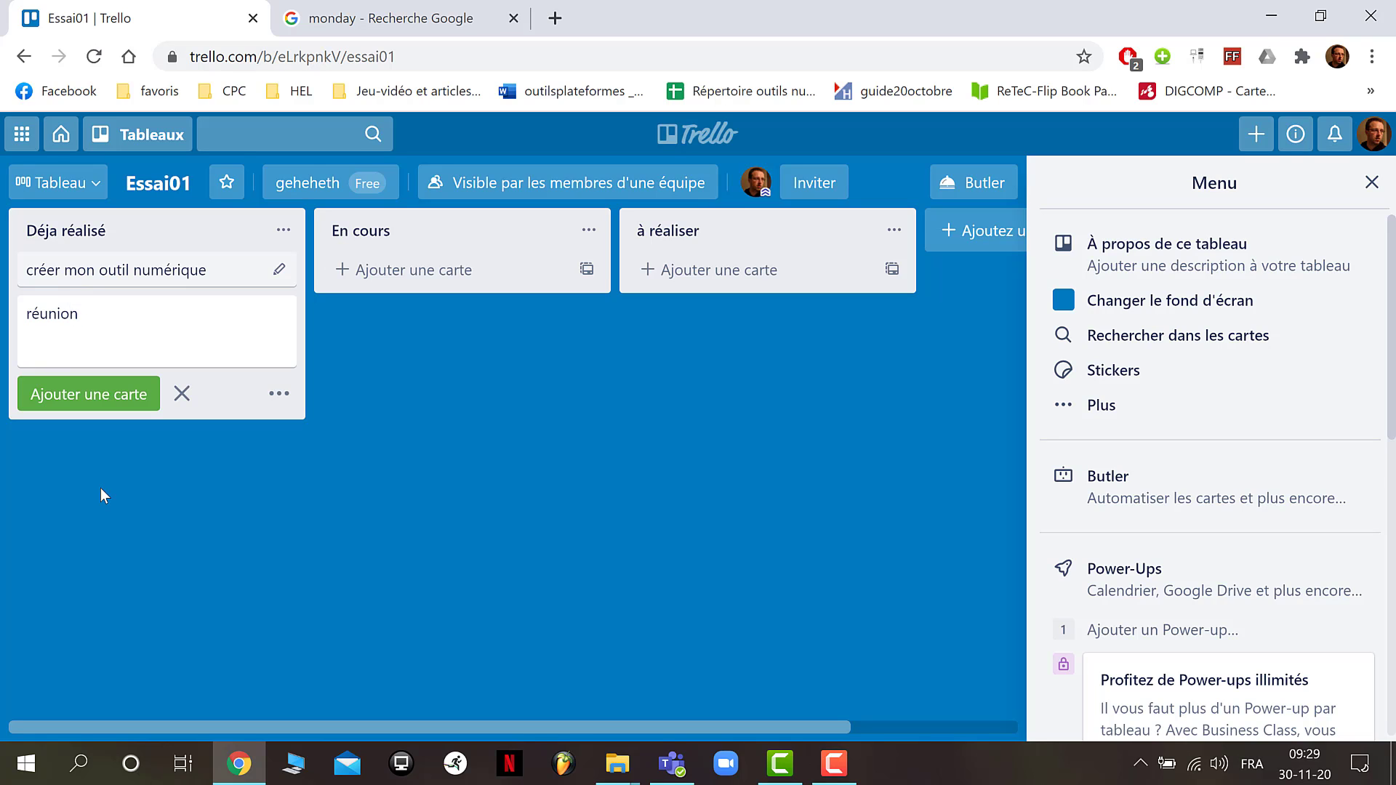
type("en")
key("BackSpace")
key("BackSpace")
type("d'équipe")
key("Return")
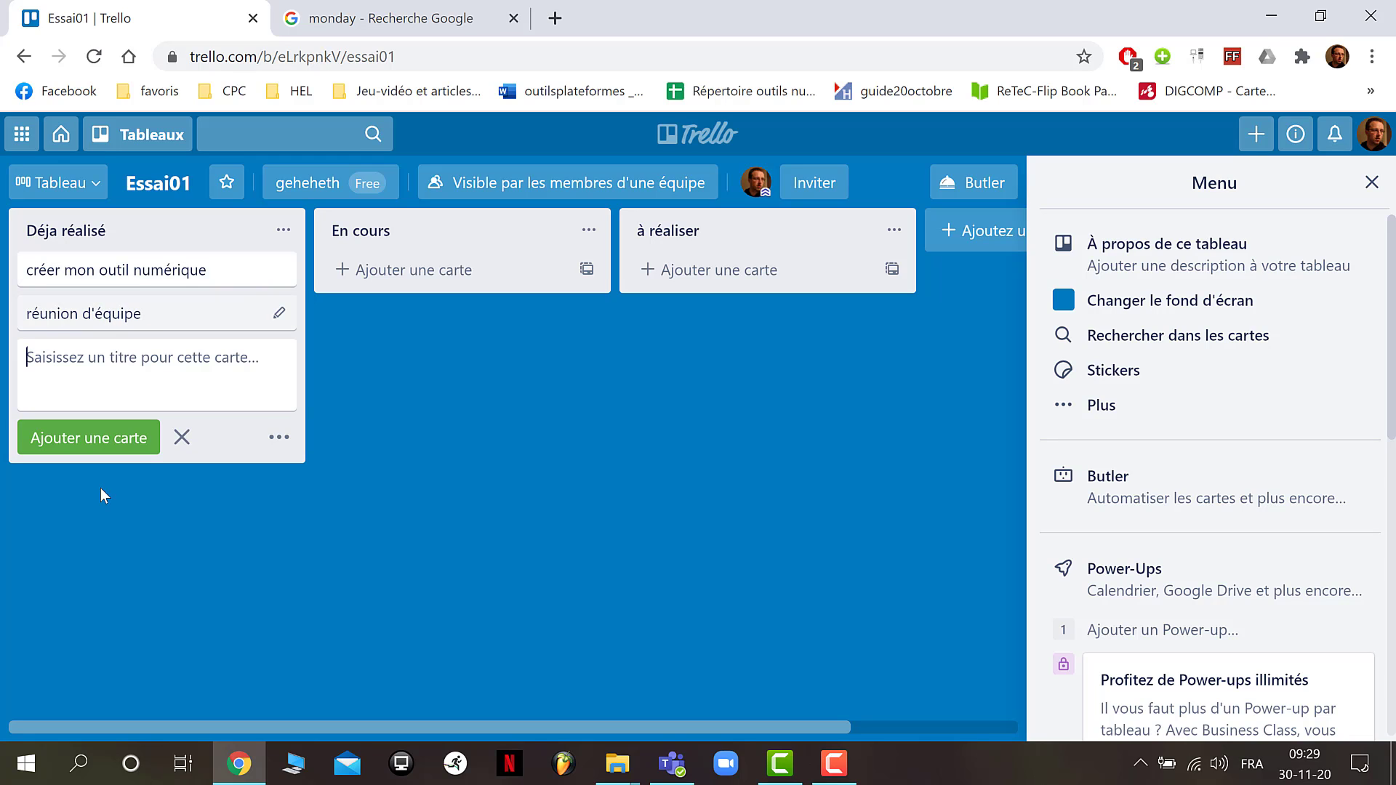
left_click(182, 437)
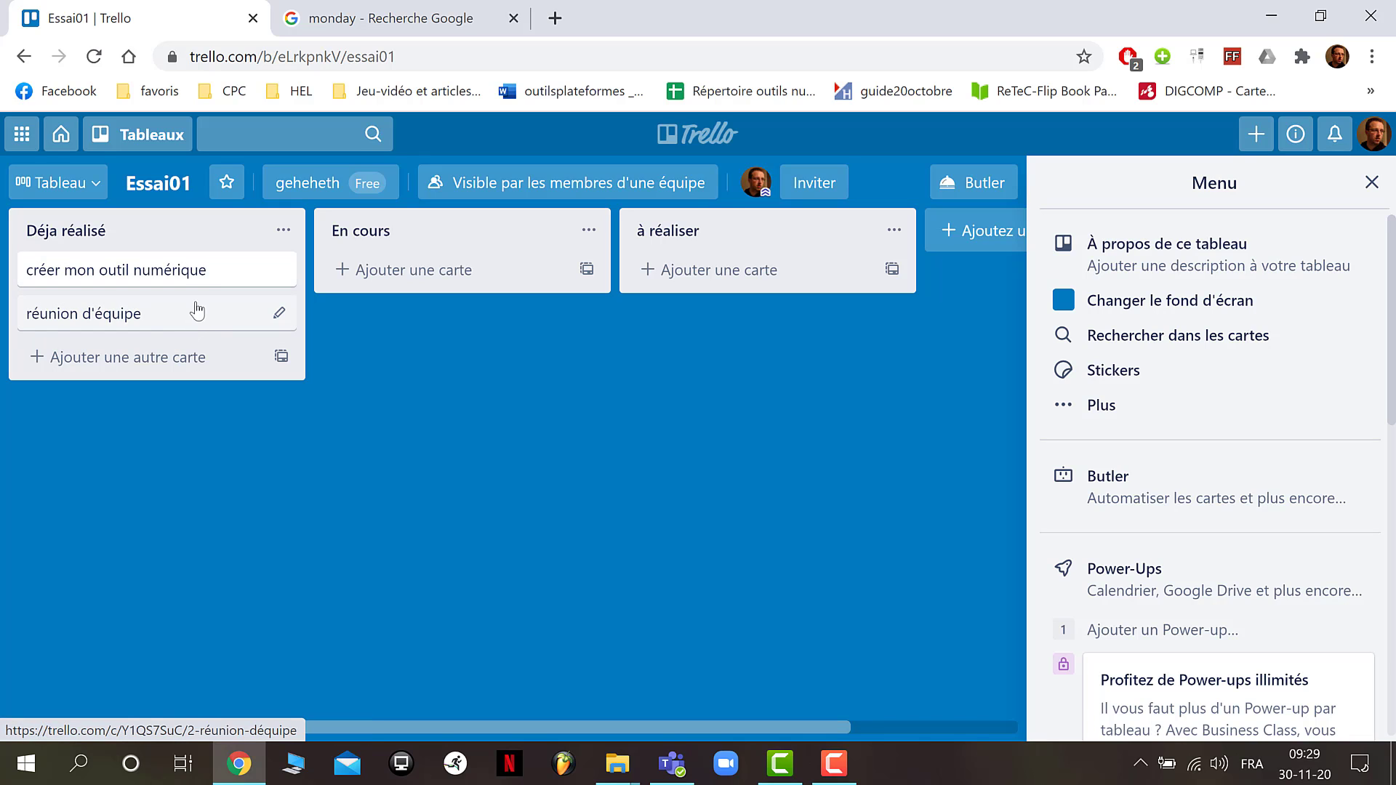
- Assign the green label to the "créer mon outil numérique" card
left_click(288, 270)
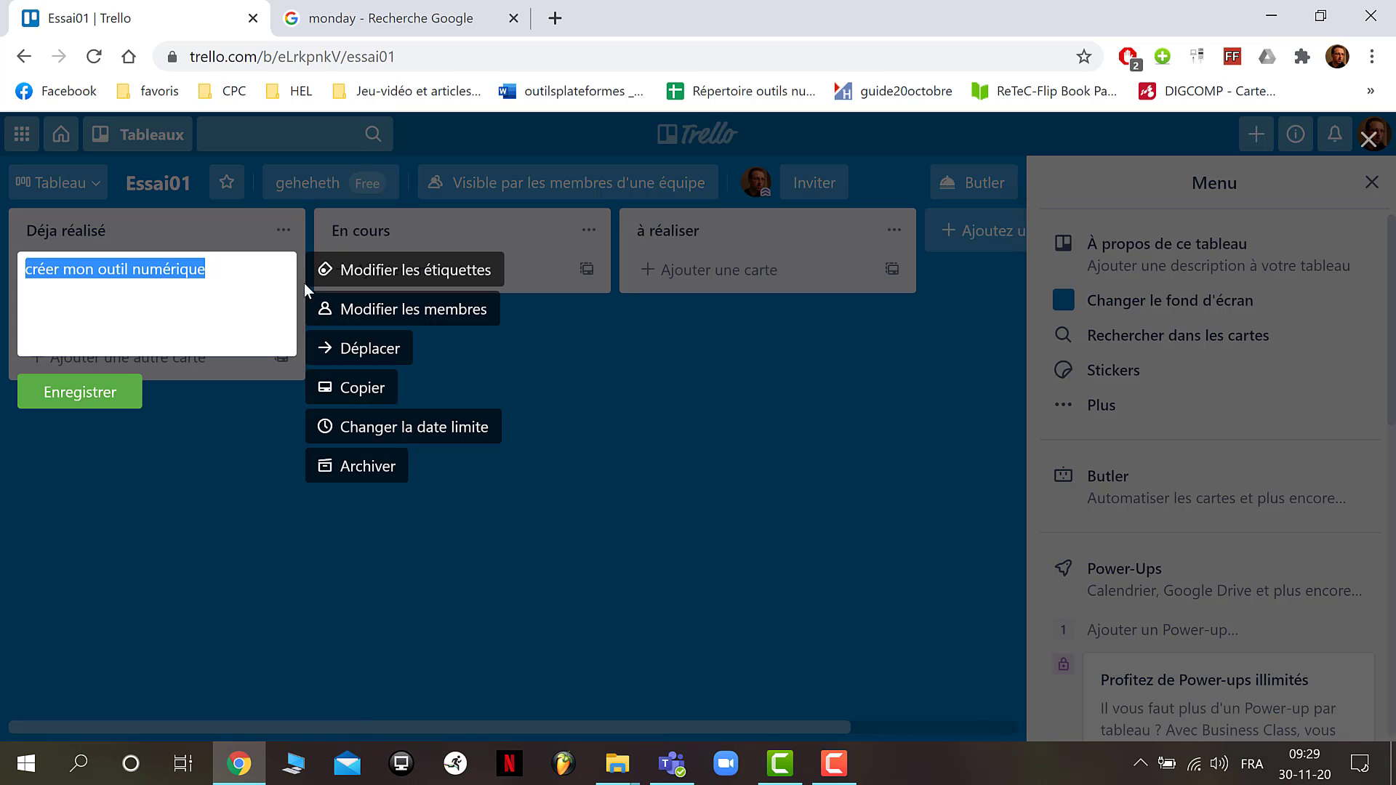
left_click(352, 272)
left_click(443, 324)
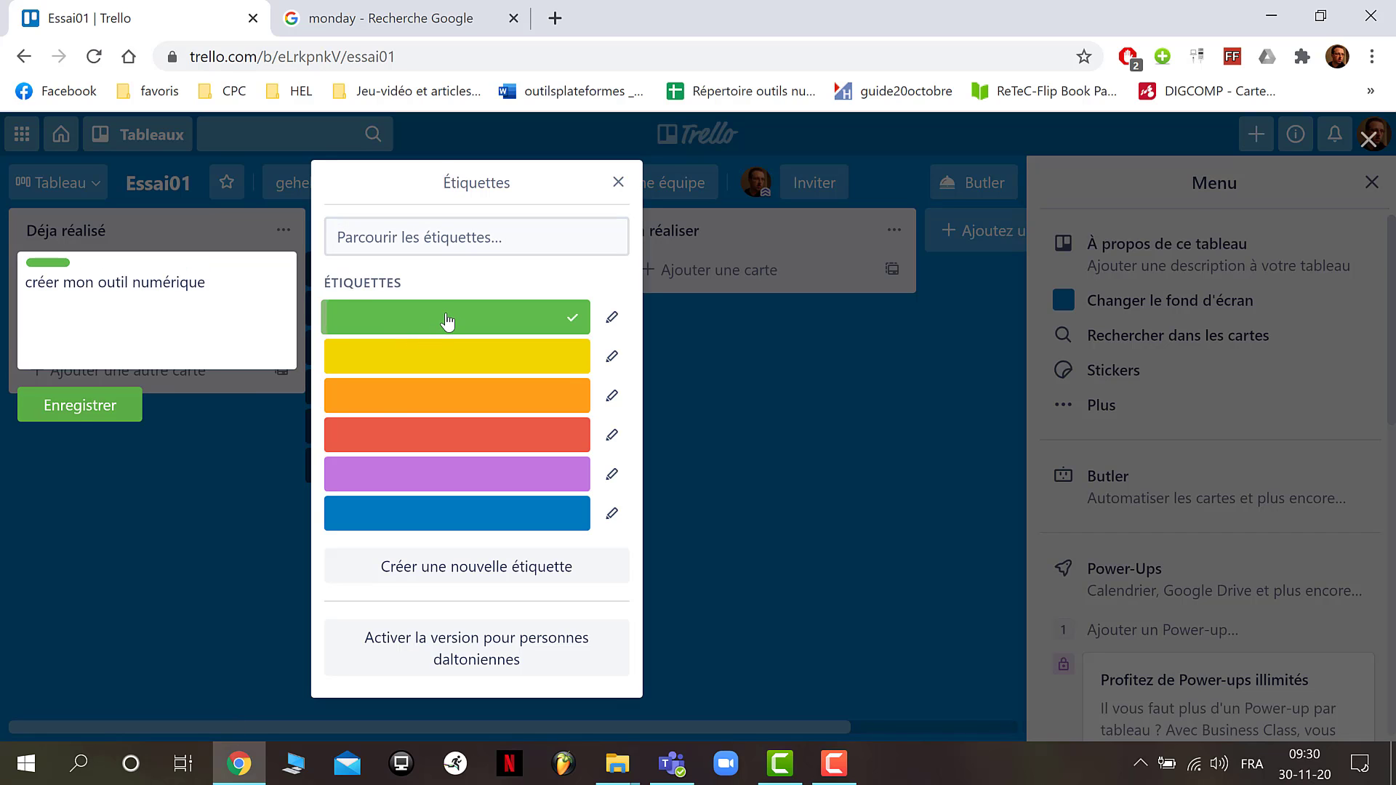
left_click(618, 182)
left_click(613, 530)
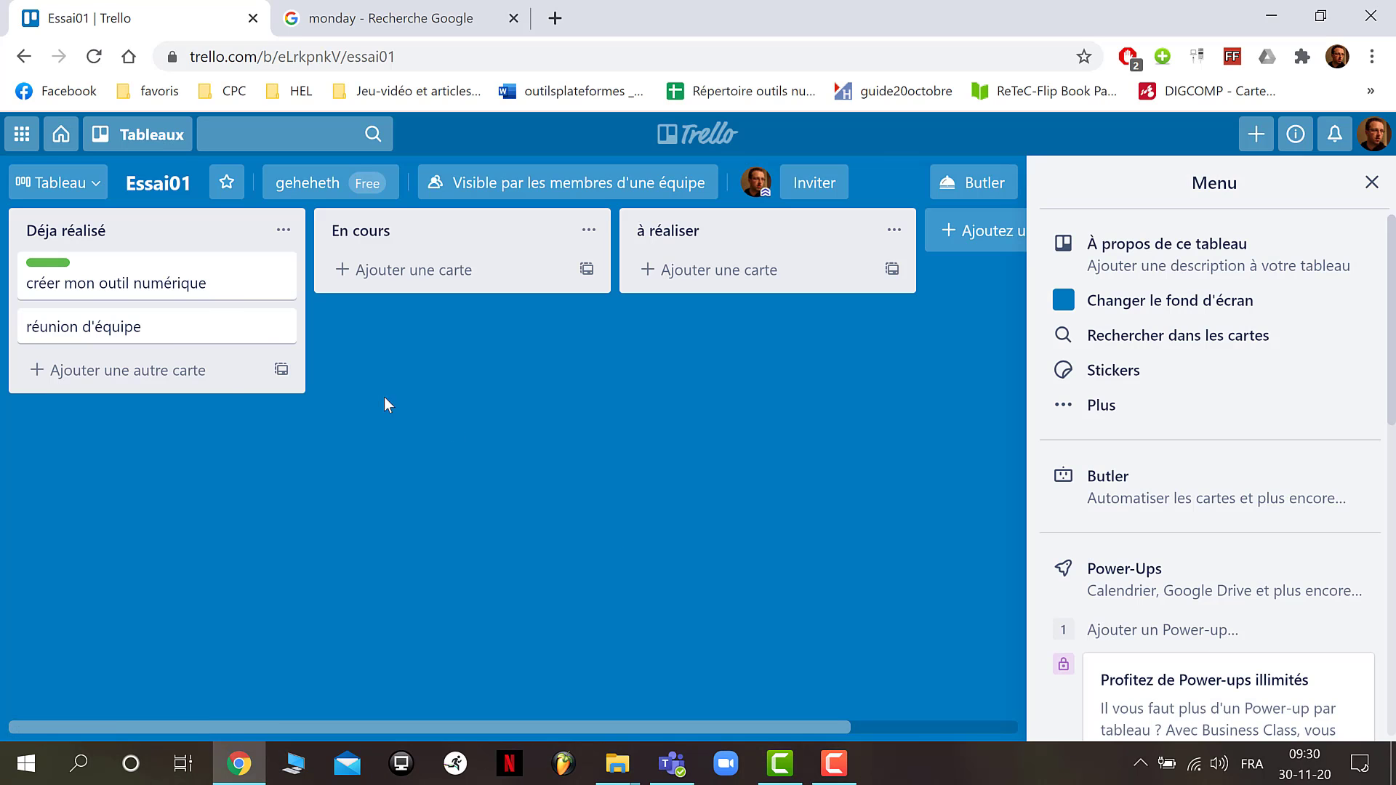
- Move the "créer mon outil numérique" card to the "à réaliser" list and put the green check mark sticker on it
left_click_drag(163, 293, 637, 293)
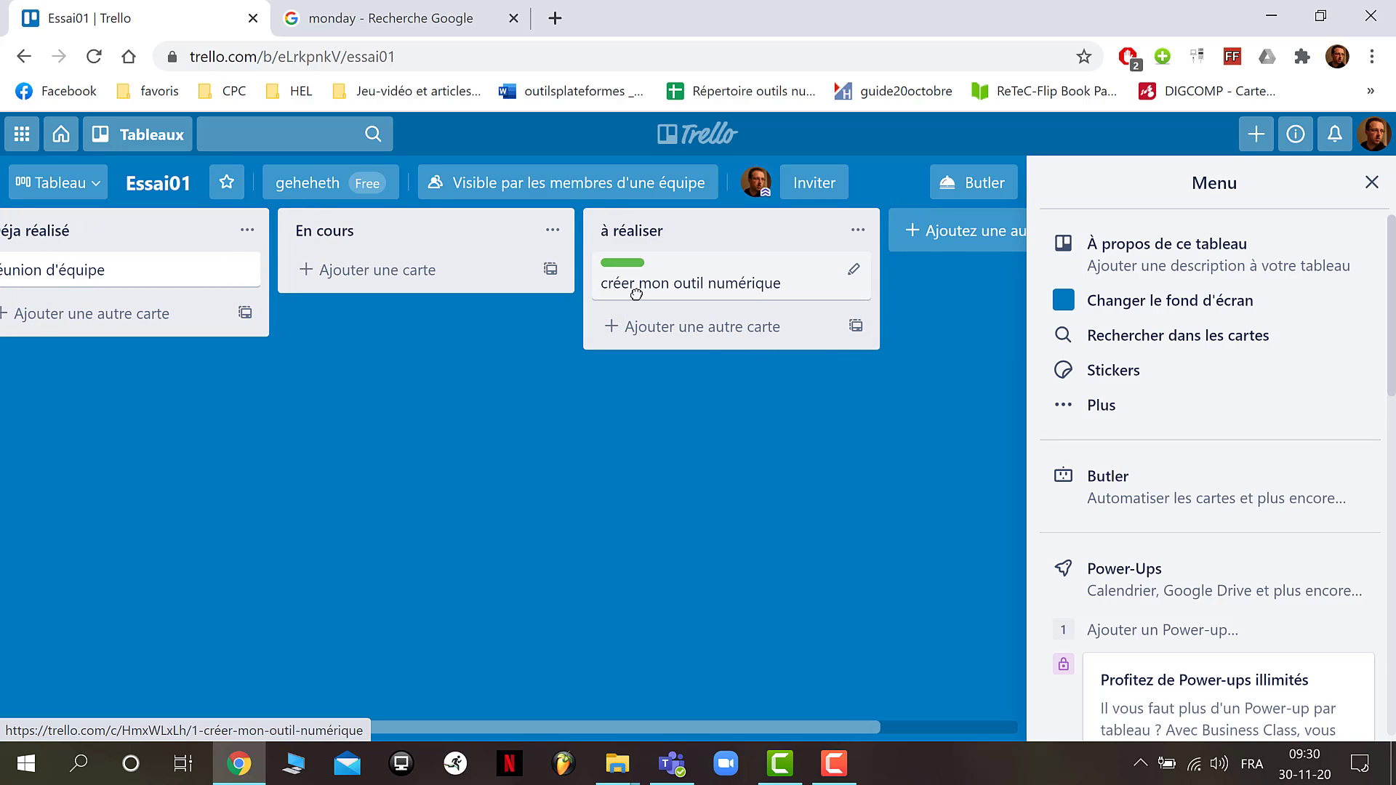
left_click(1143, 379)
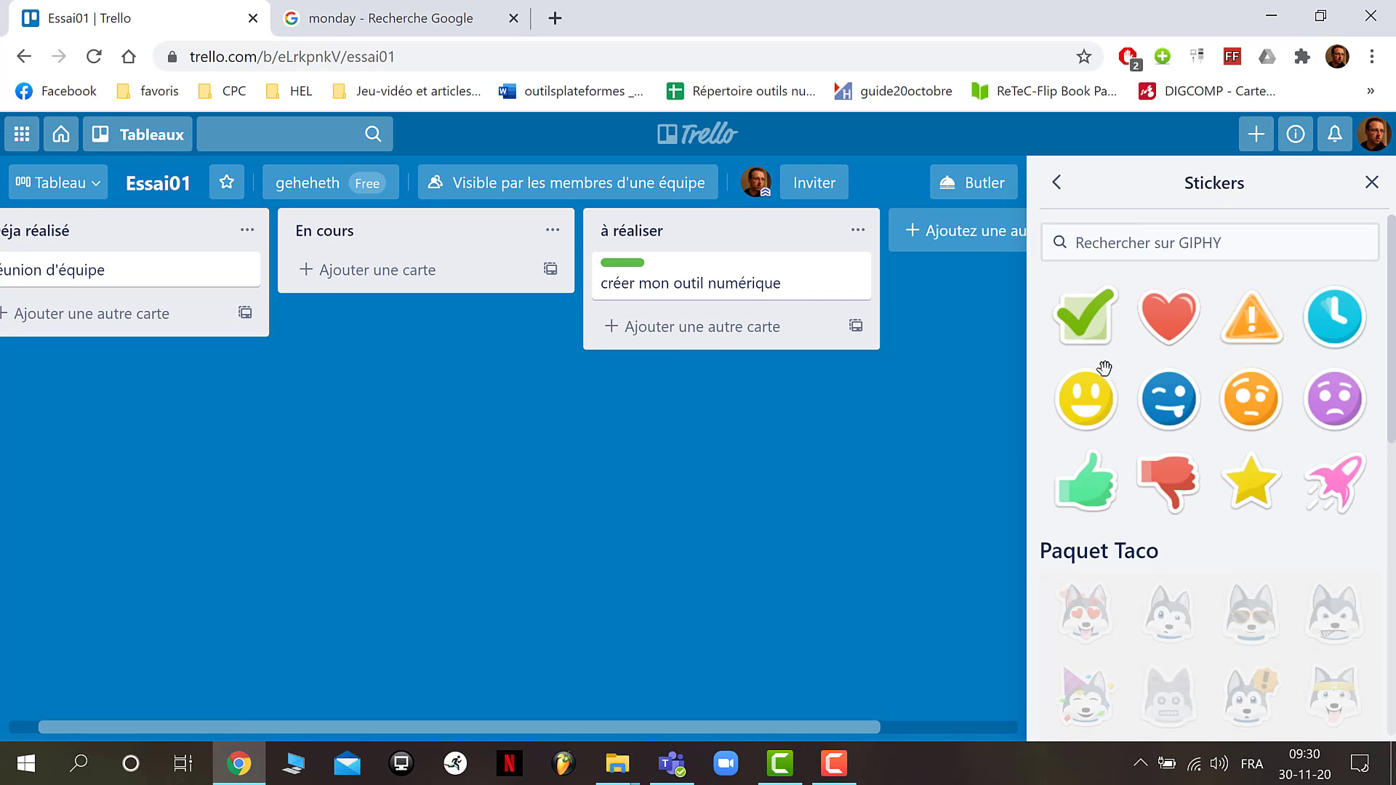
left_click_drag(1084, 327, 813, 291)
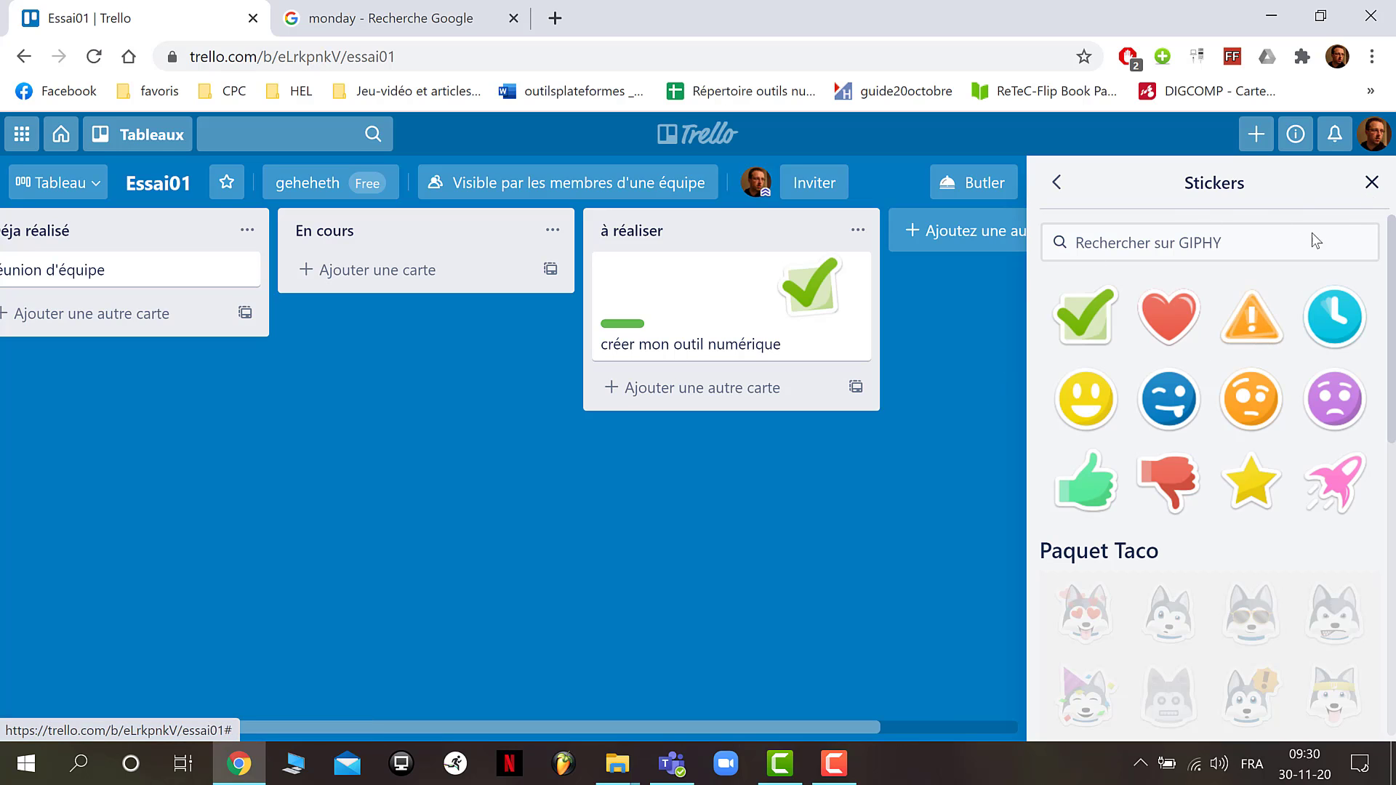
left_click_drag(1379, 462, 1377, 523)
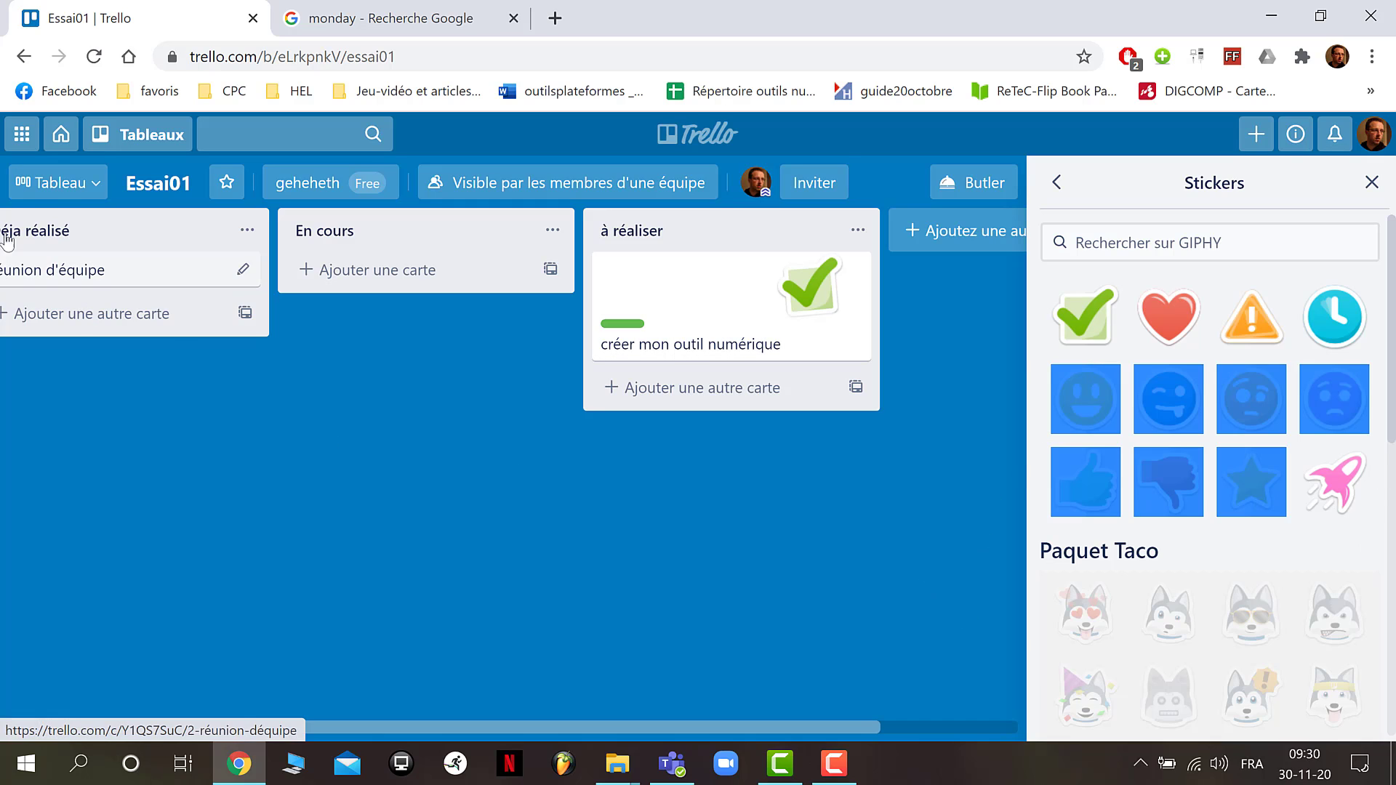
- Display the Essai01 board in the calendar view and check the other available board views
left_click(81, 188)
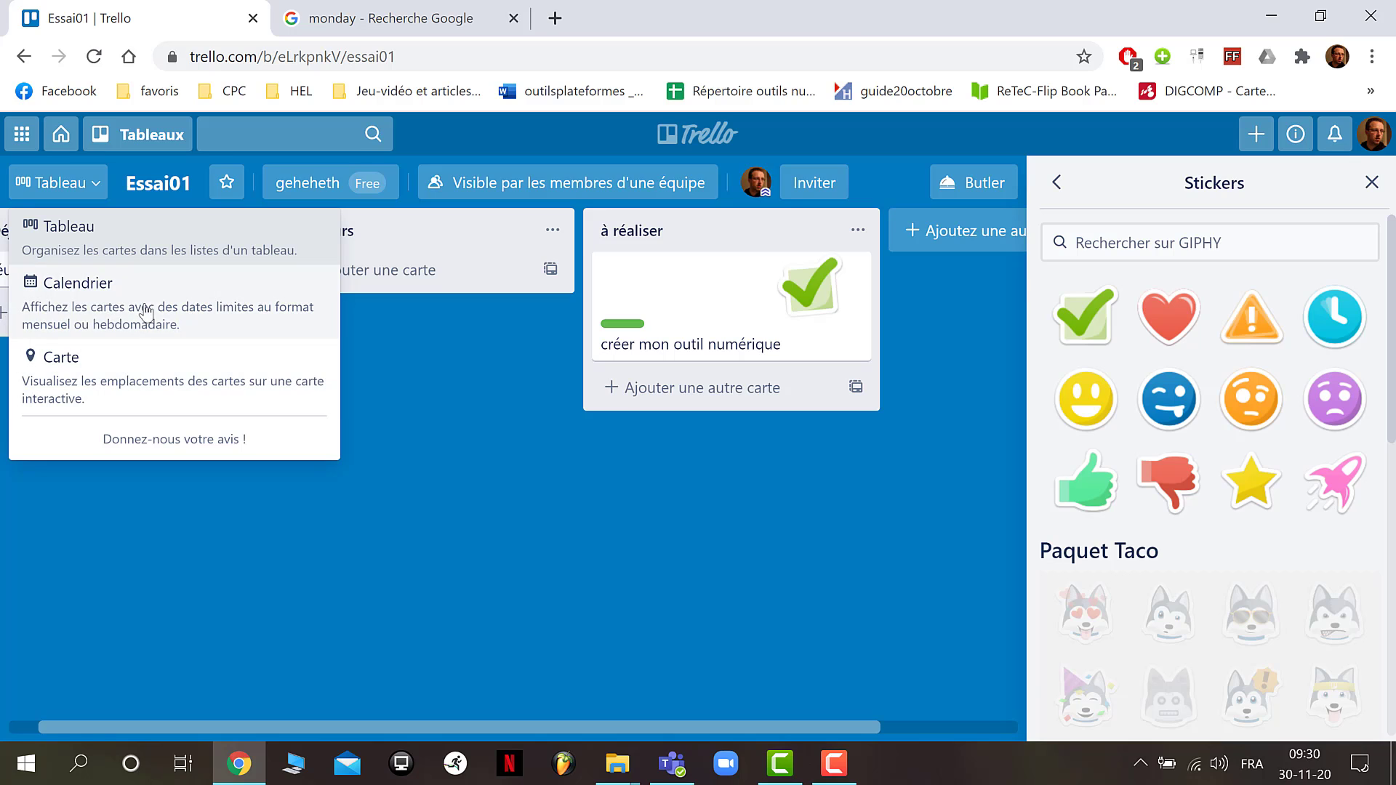
left_click(151, 303)
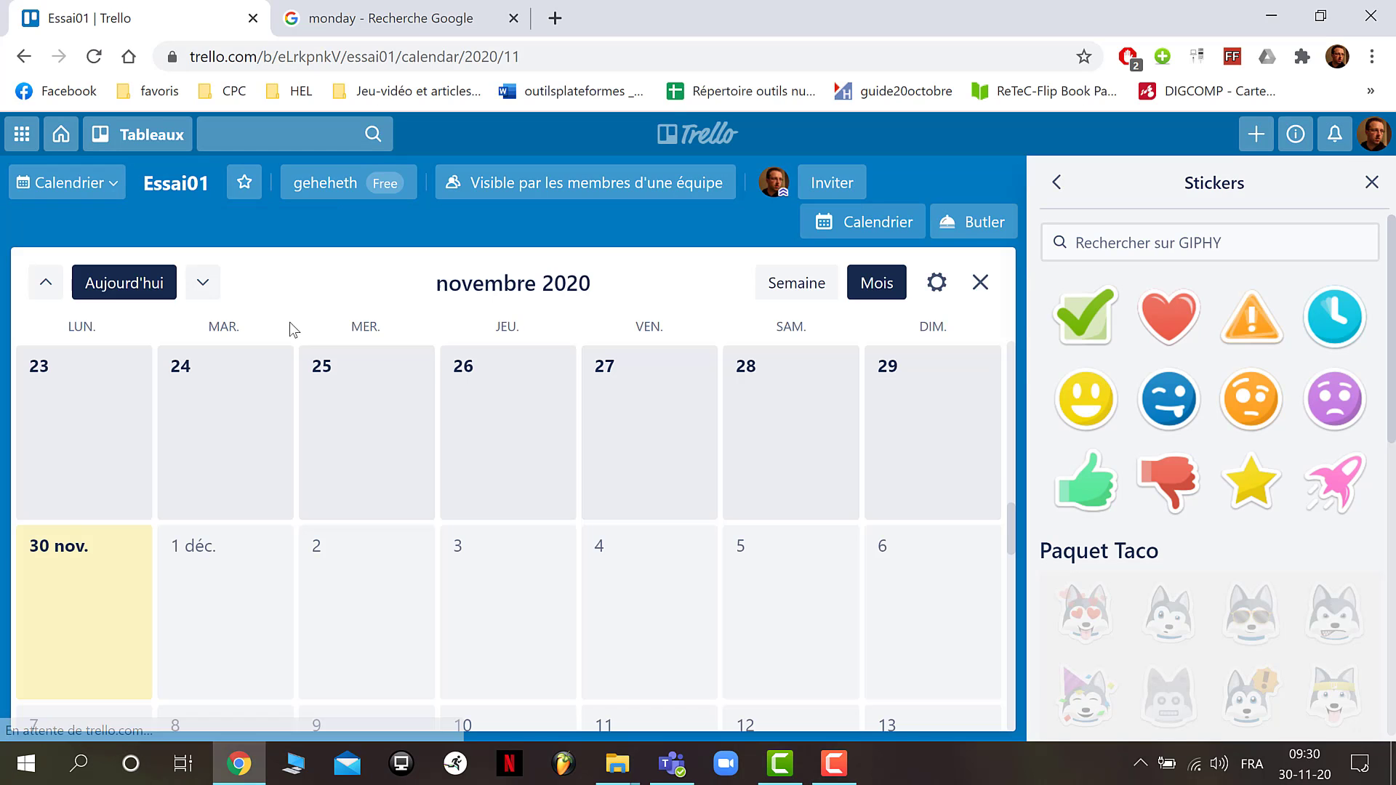
left_click(55, 181)
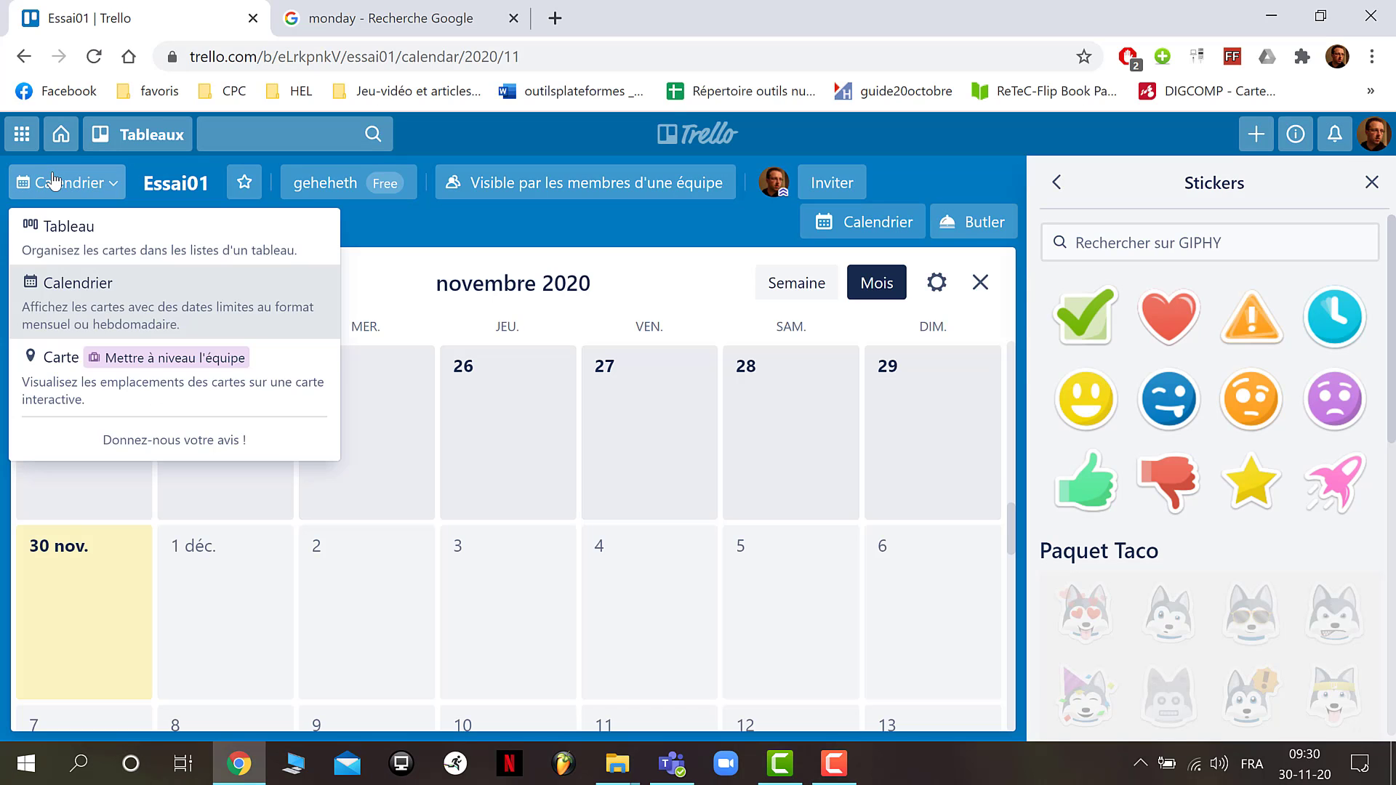
left_click(54, 181)
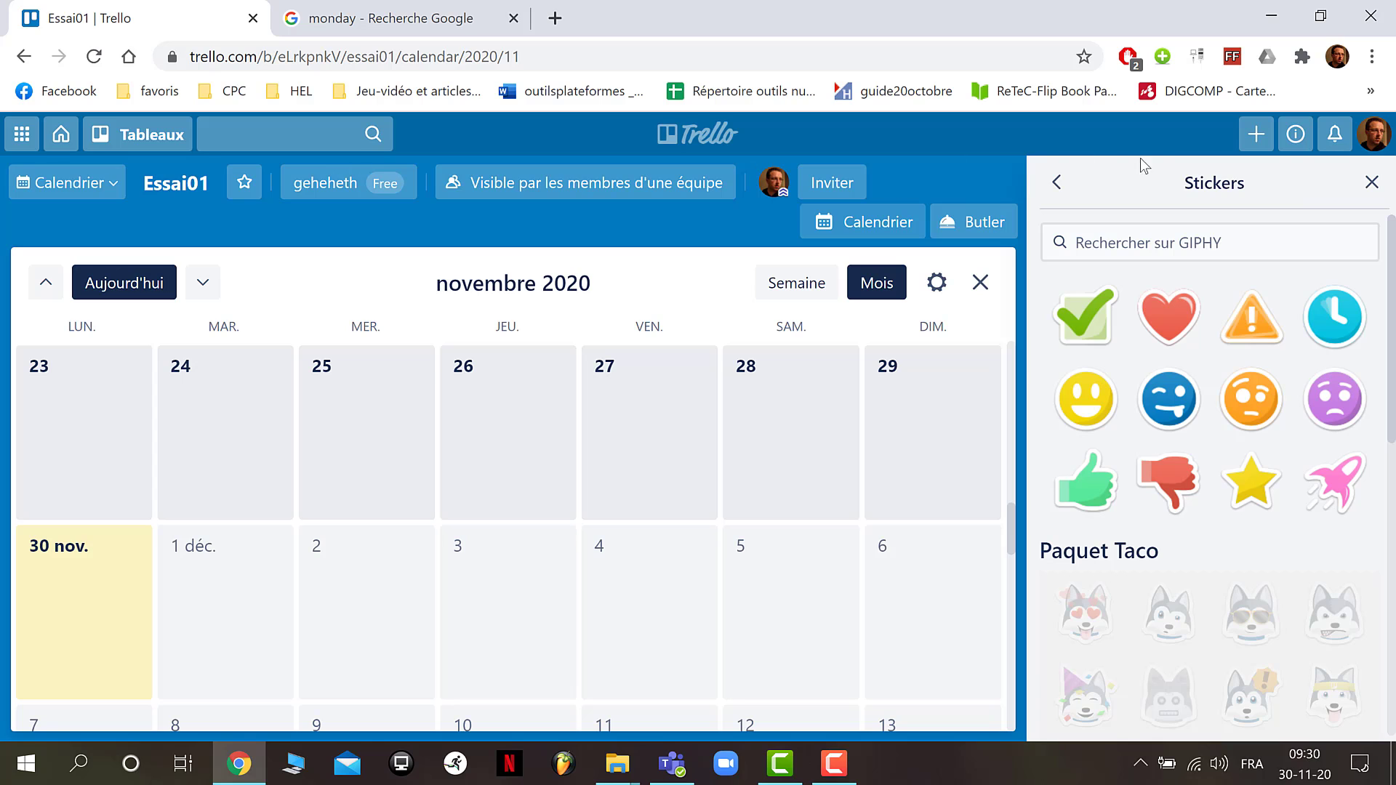
- Close the stickers pane and switch the Essai01 board back to the Tableau view
left_click(1371, 182)
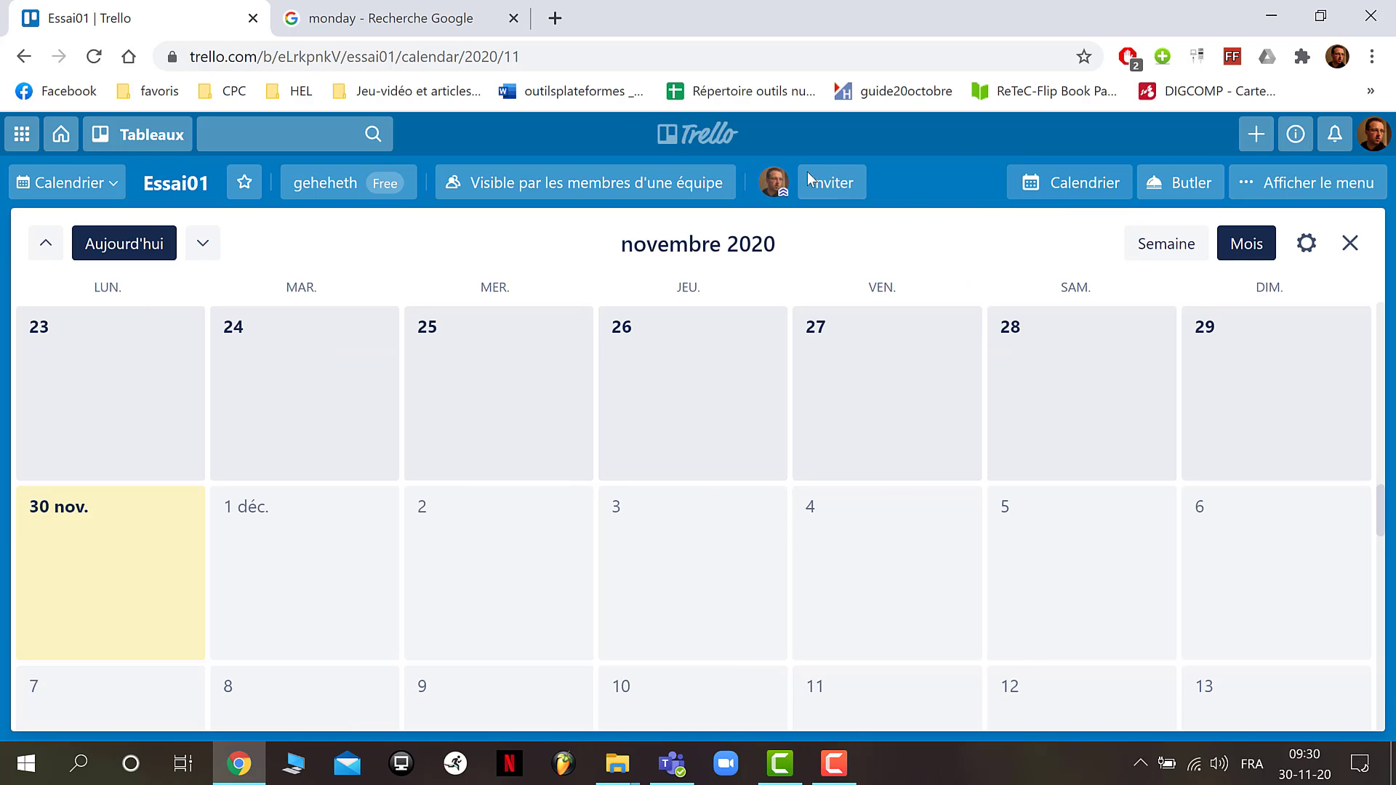
left_click(102, 186)
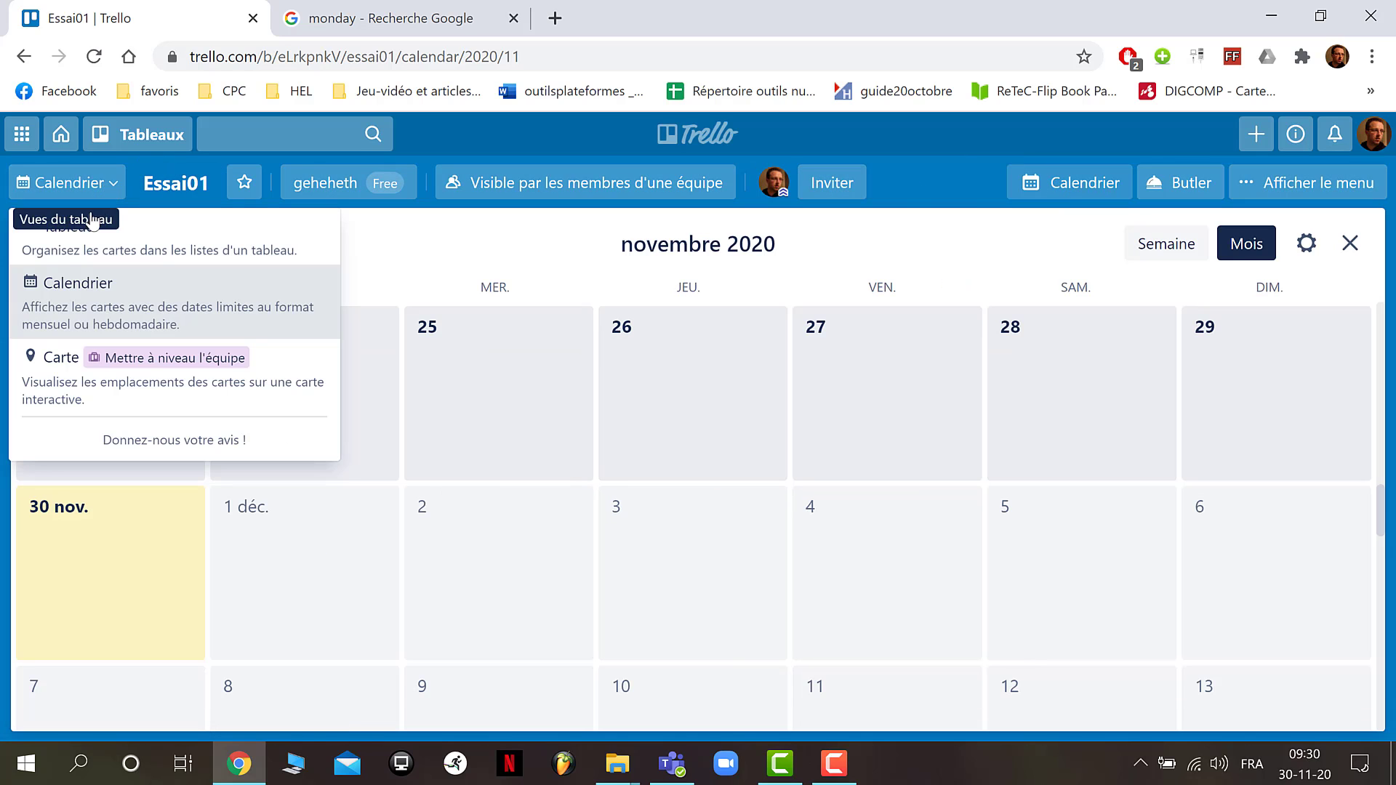
left_click(88, 234)
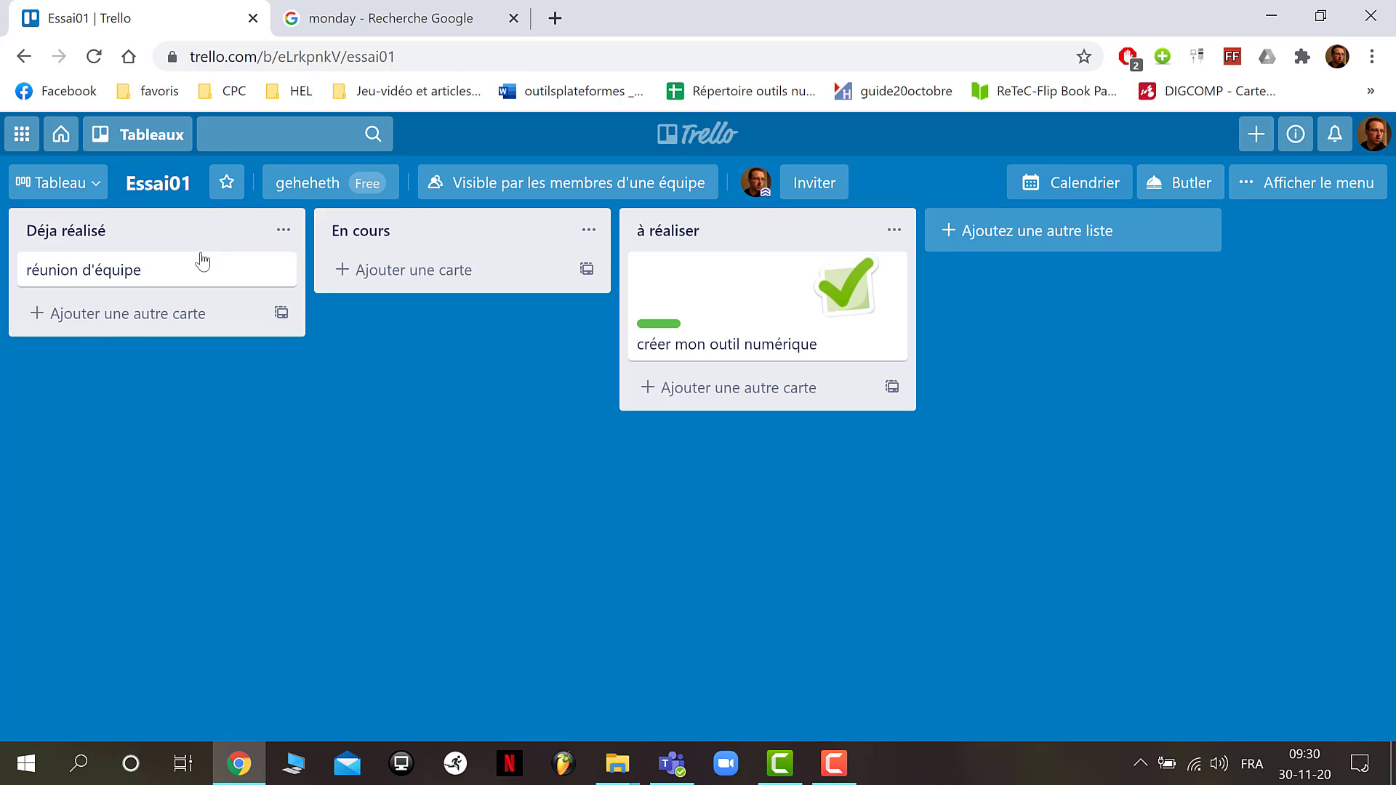
- Assign the listed board member to the "réunion d'équipe" card, save it, and move the card to the "En cours" list
left_click(280, 271)
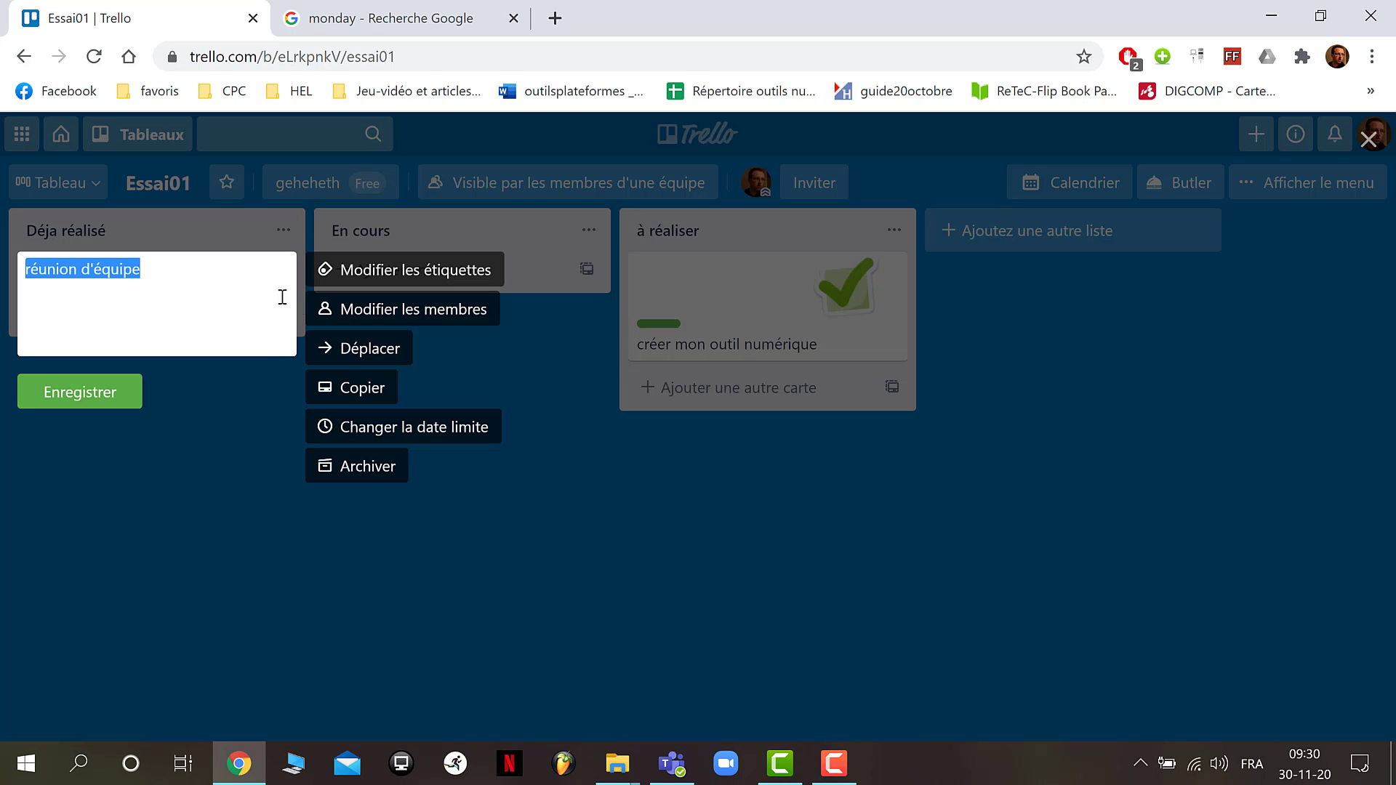
left_click(349, 311)
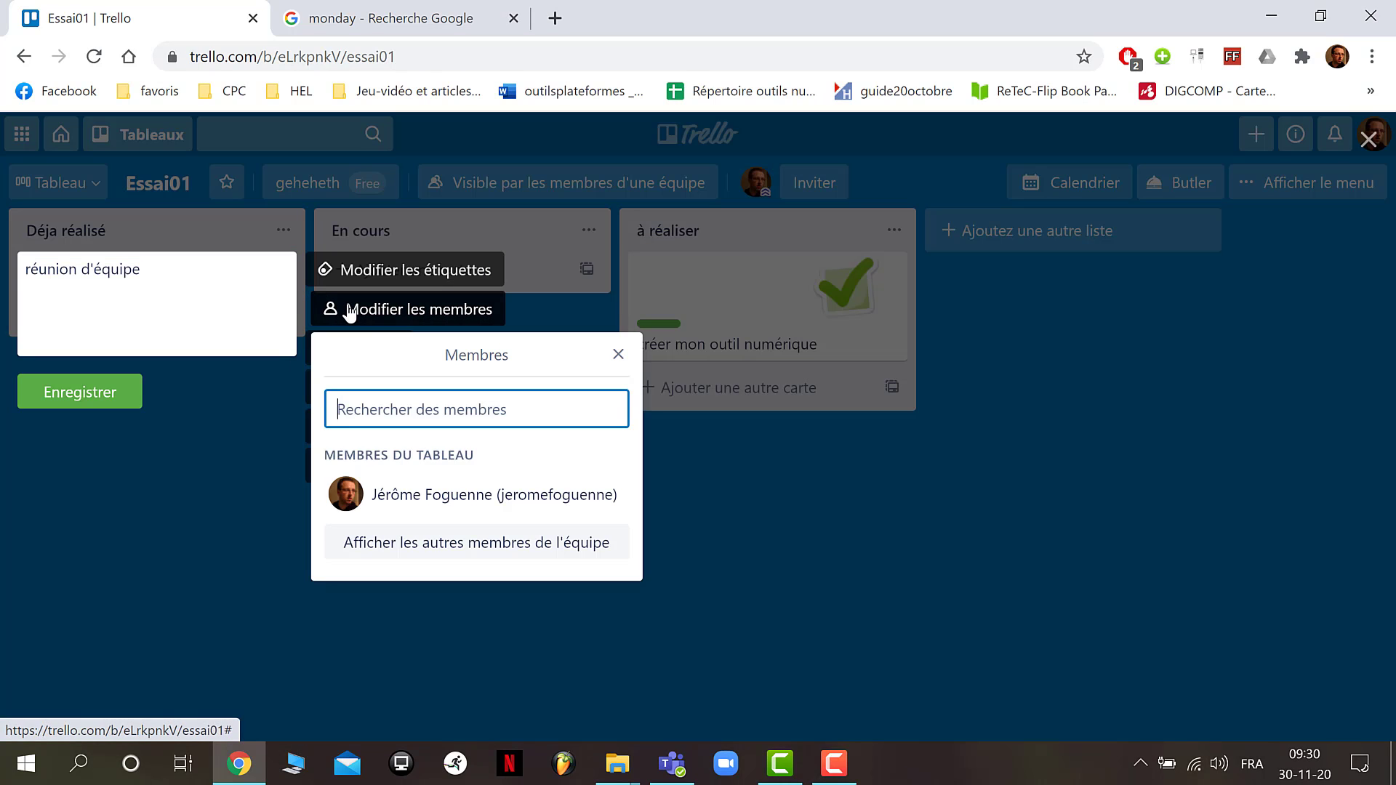
left_click(419, 495)
left_click(617, 354)
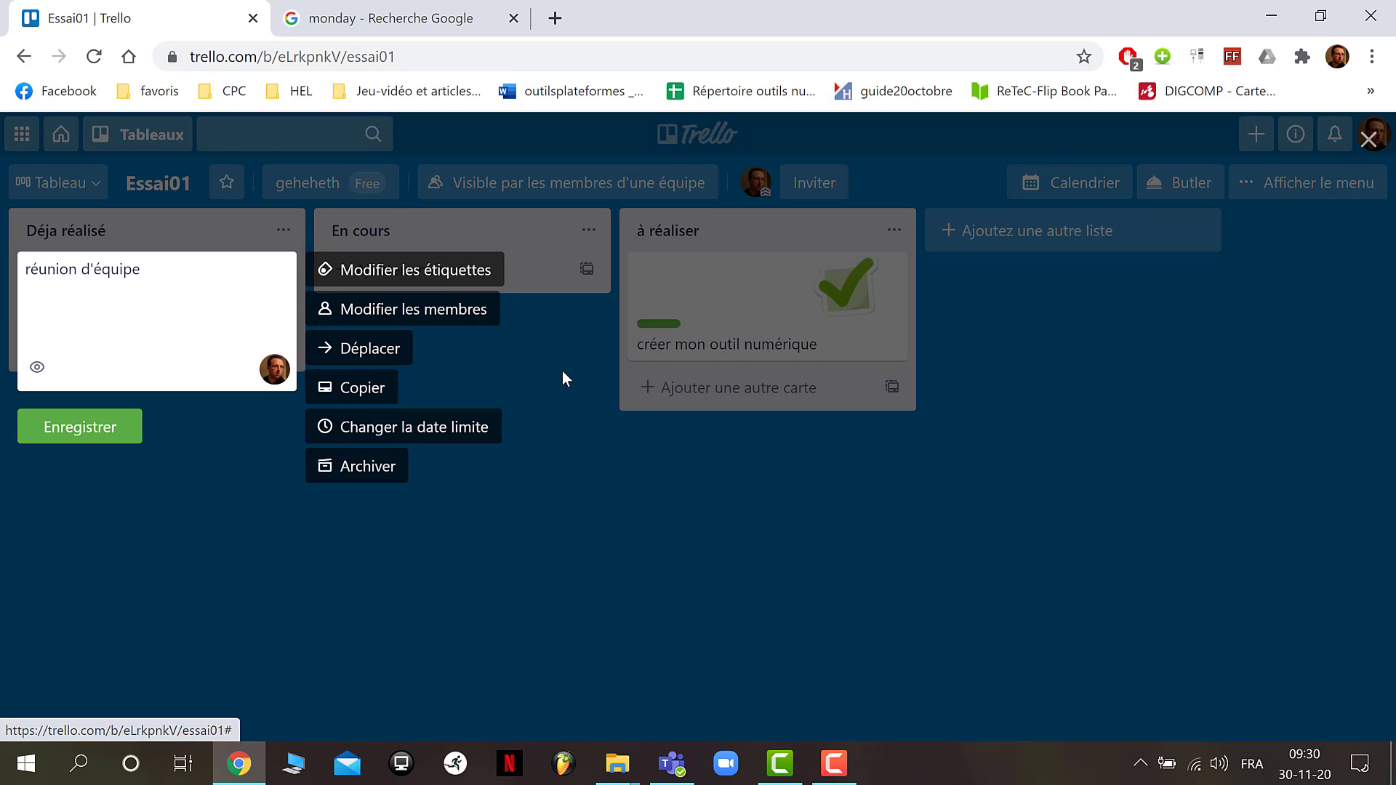
left_click(109, 435)
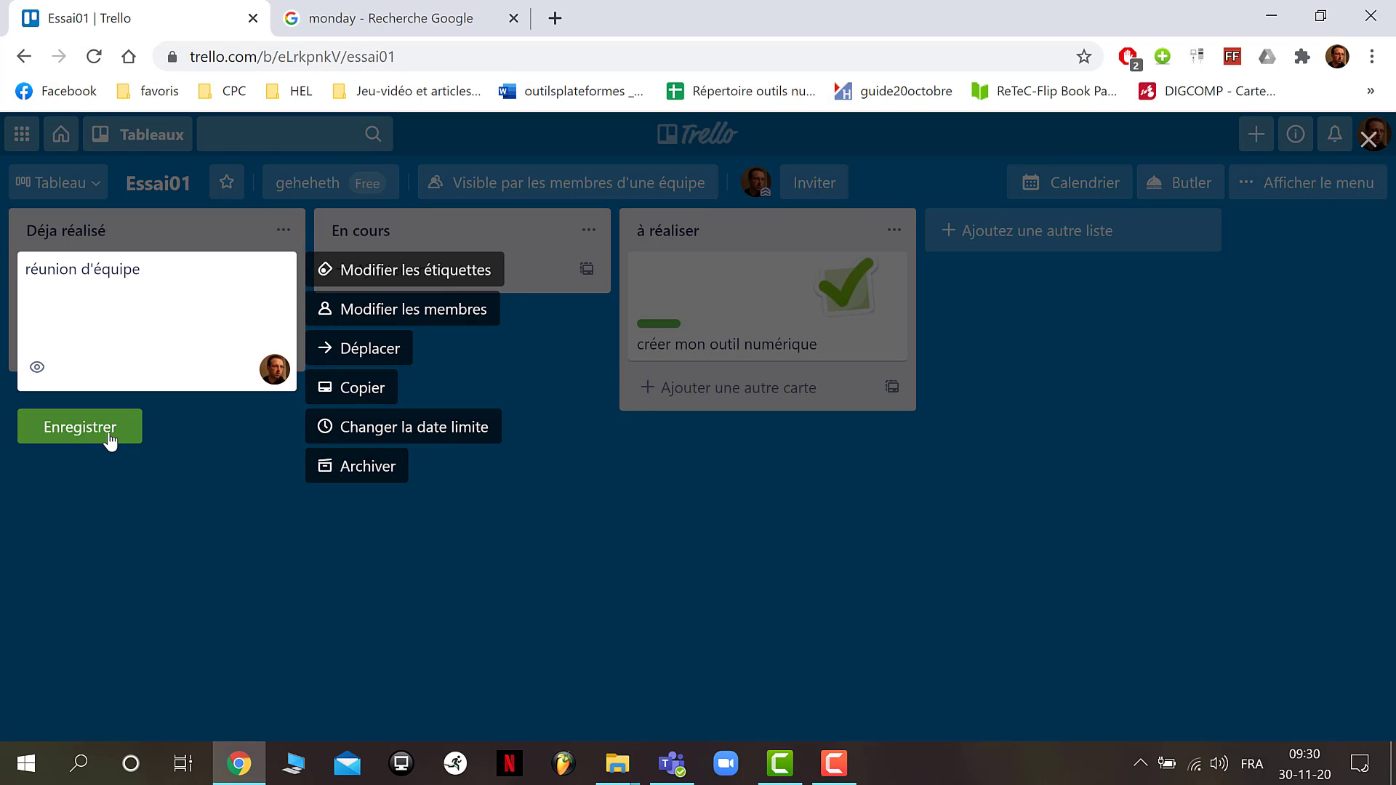
left_click_drag(172, 312, 461, 314)
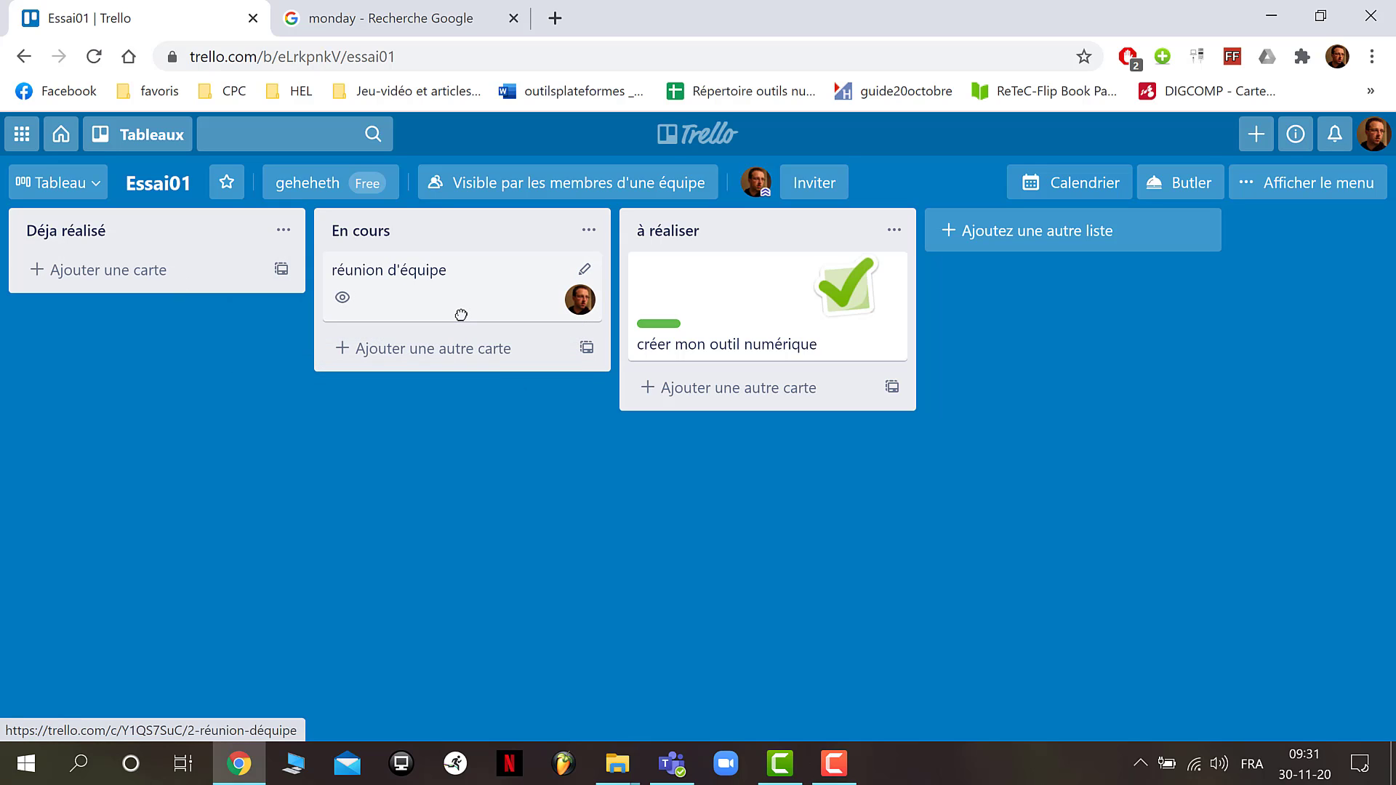